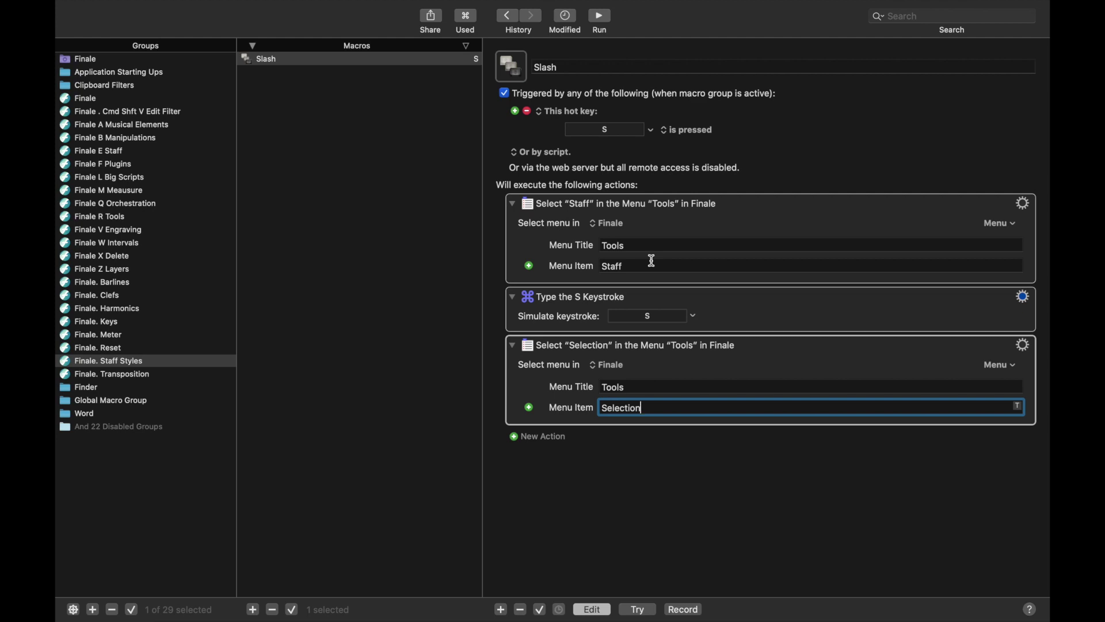
# Step through the Finale R Tools, Q Orchestration, M Meausure, L Big Scripts, F Plugins and B Manipulations macro groups.
pyautogui.click(108, 102)
pyautogui.click(109, 138)
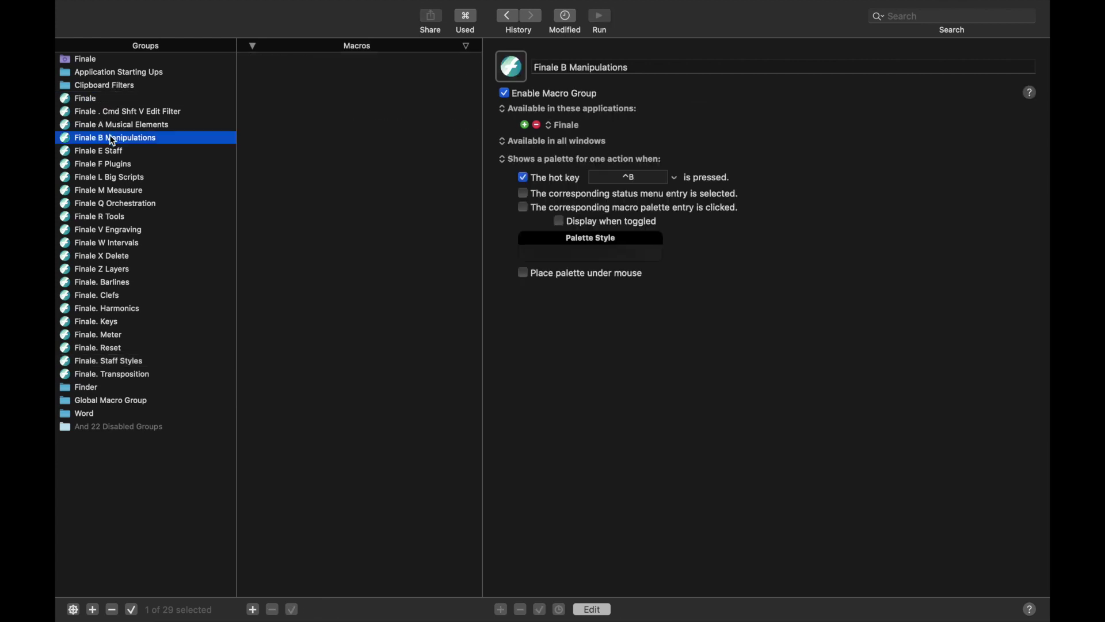
pyautogui.click(112, 190)
pyautogui.click(115, 213)
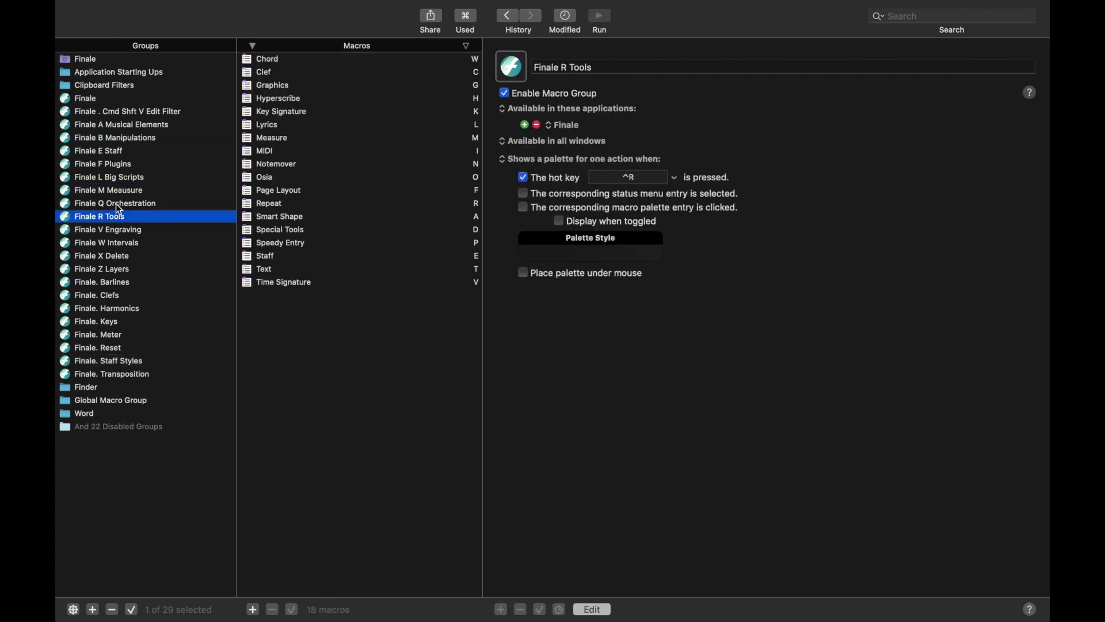
pyautogui.click(116, 204)
pyautogui.click(122, 192)
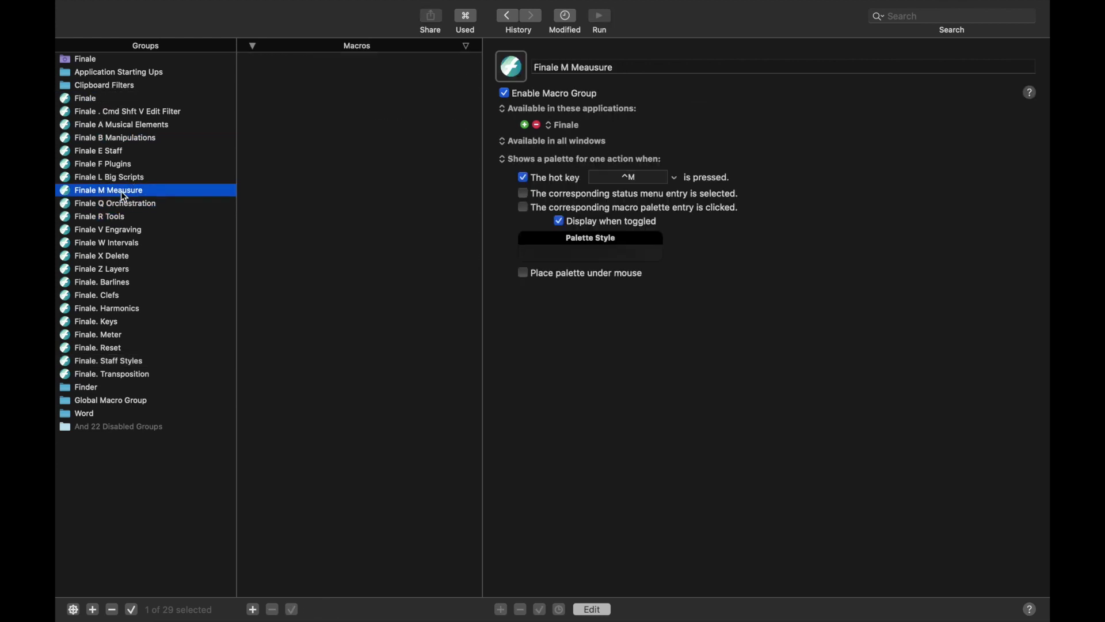
pyautogui.click(102, 182)
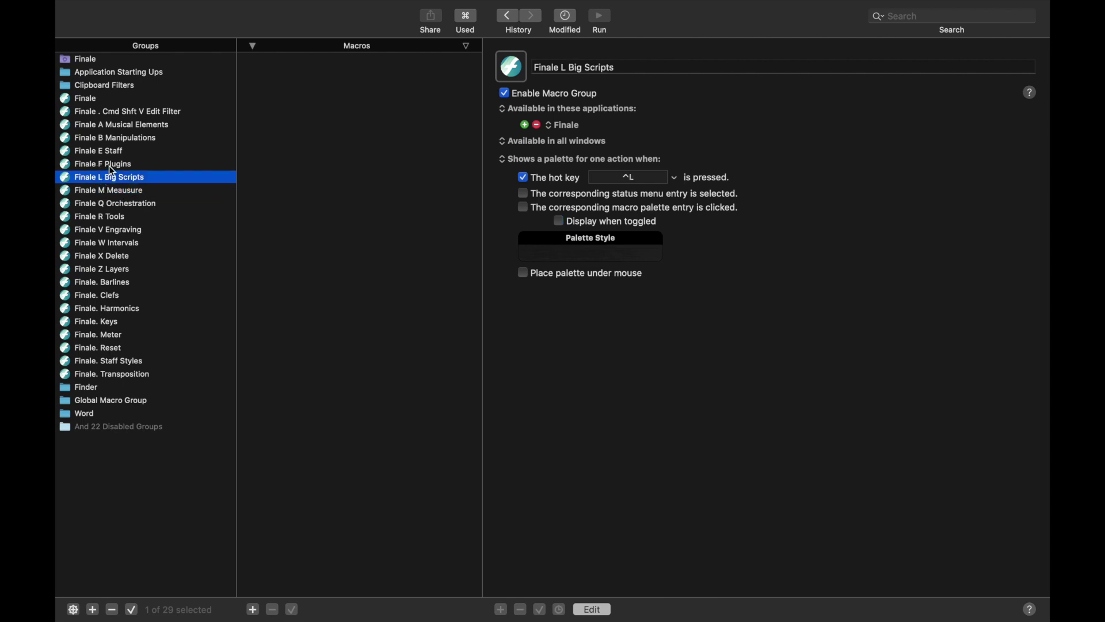
pyautogui.click(109, 166)
pyautogui.click(118, 141)
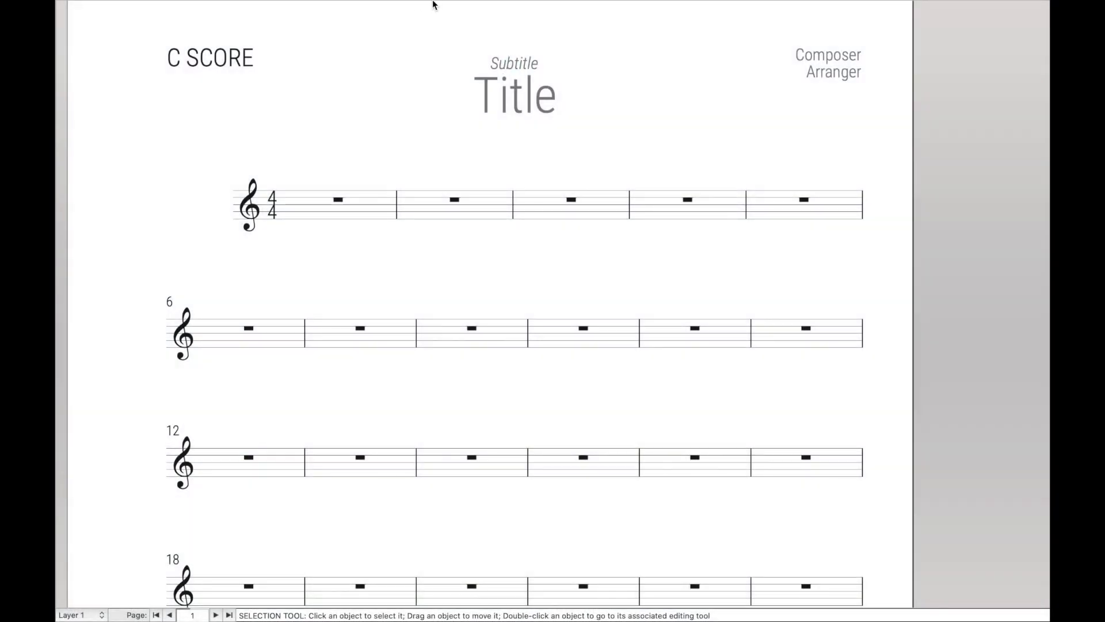
# Launch the JW Lua window from Plug-ins > JW Lua and centre it over the score.
pyautogui.click(435, 6)
pyautogui.moveTo(452, 76)
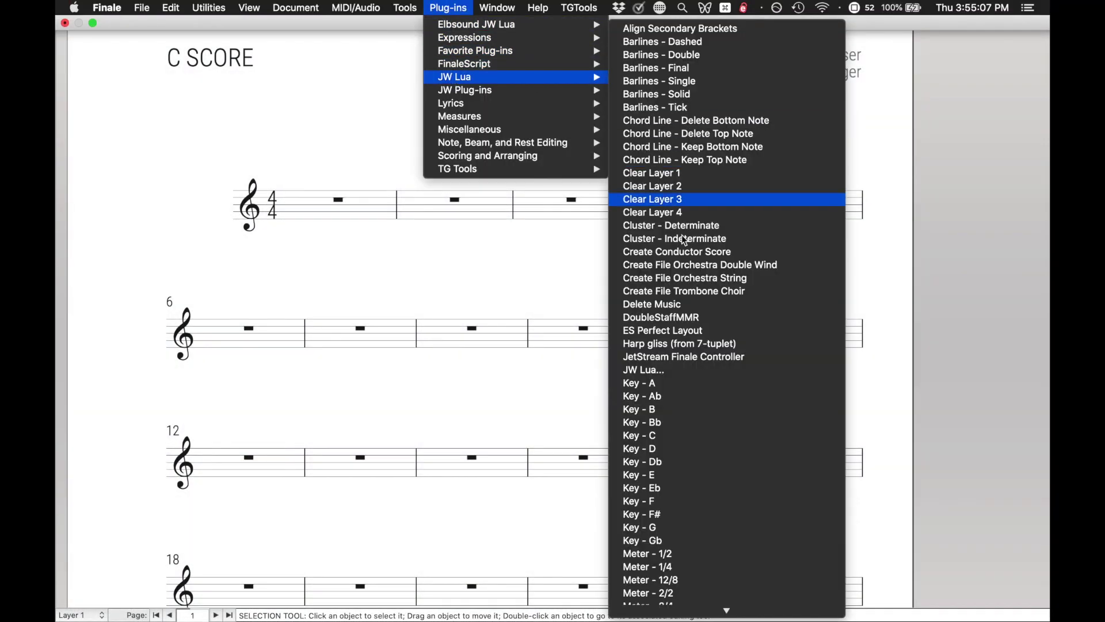
pyautogui.click(688, 371)
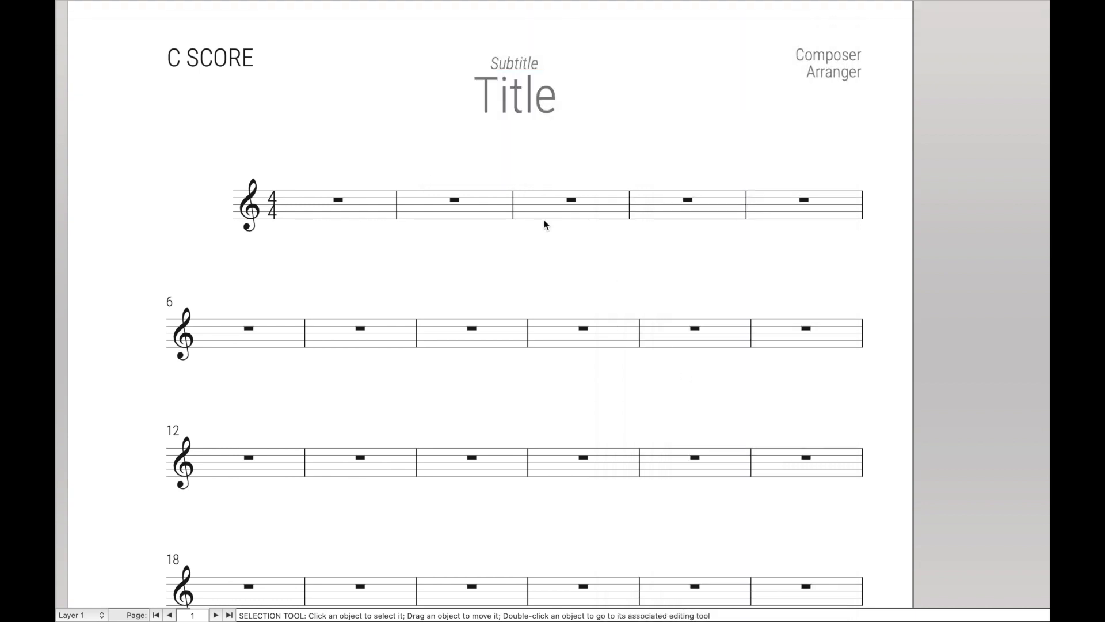
pyautogui.moveTo(421, 157); pyautogui.dragTo(639, 112)
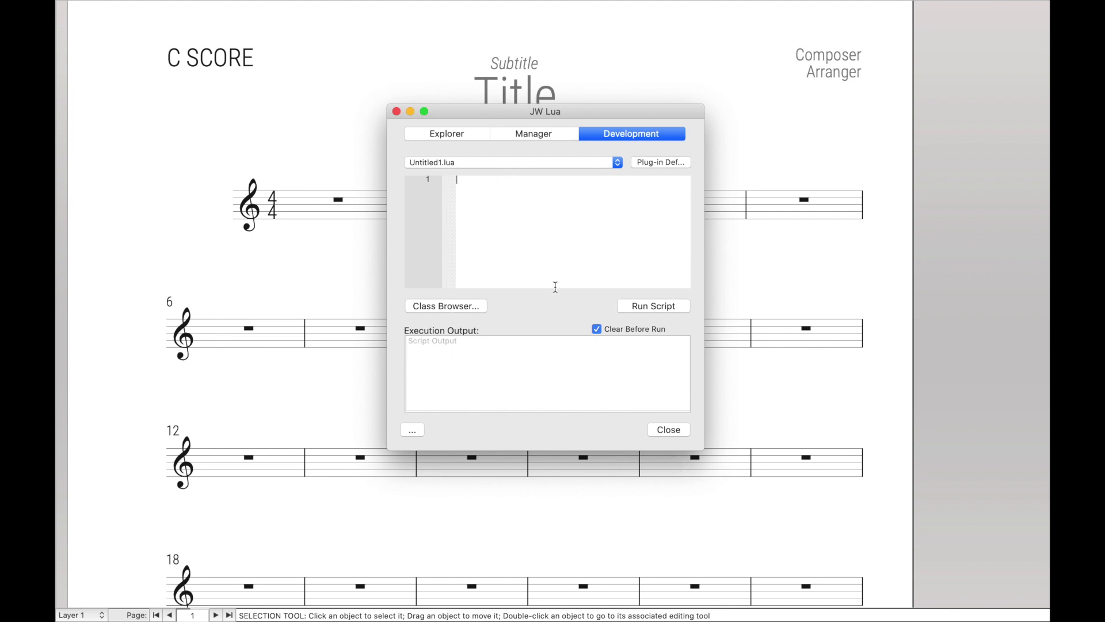
# Browse the JW Lua Class Browser's class list, then close it.
pyautogui.click(471, 310)
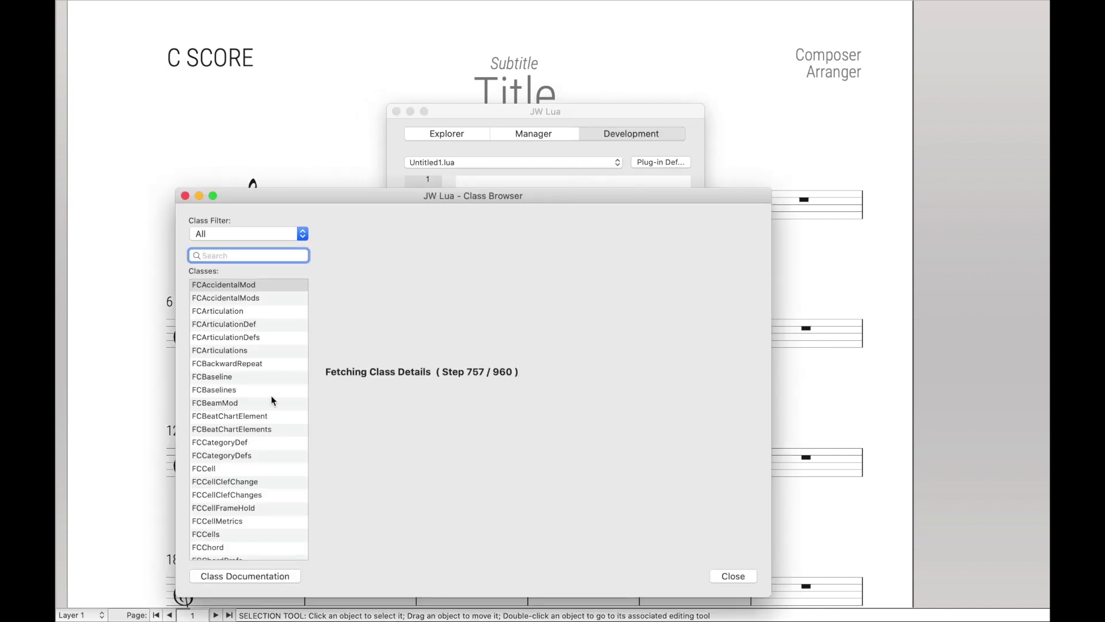
pyautogui.scroll(-6, 271, 400)
pyautogui.scroll(-10, 271, 396)
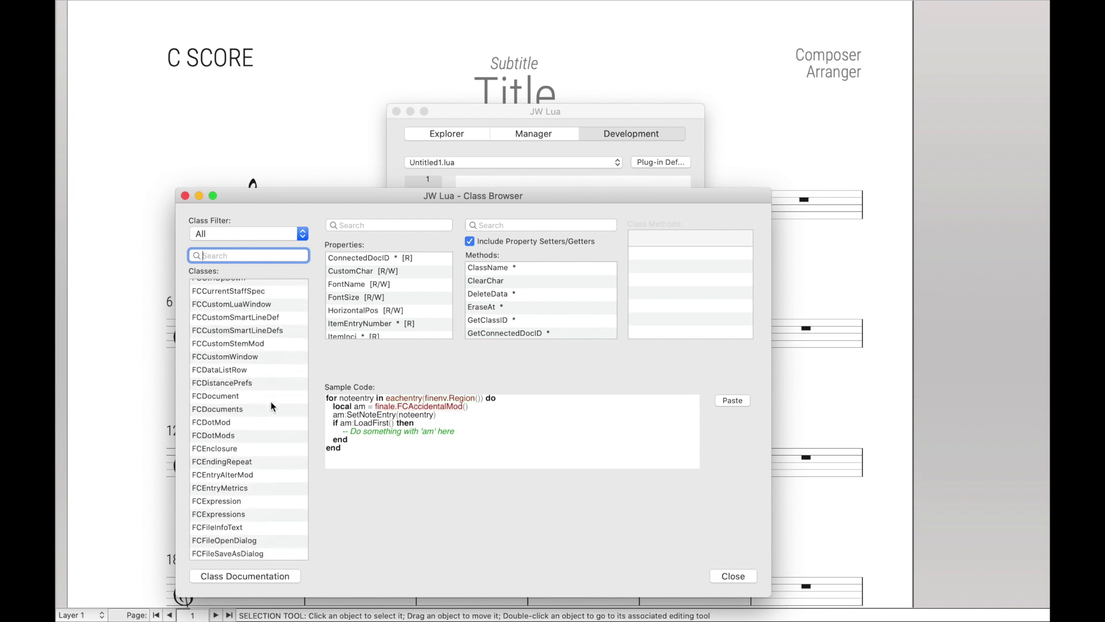
pyautogui.scroll(-15, 270, 402)
pyautogui.scroll(-10, 270, 402)
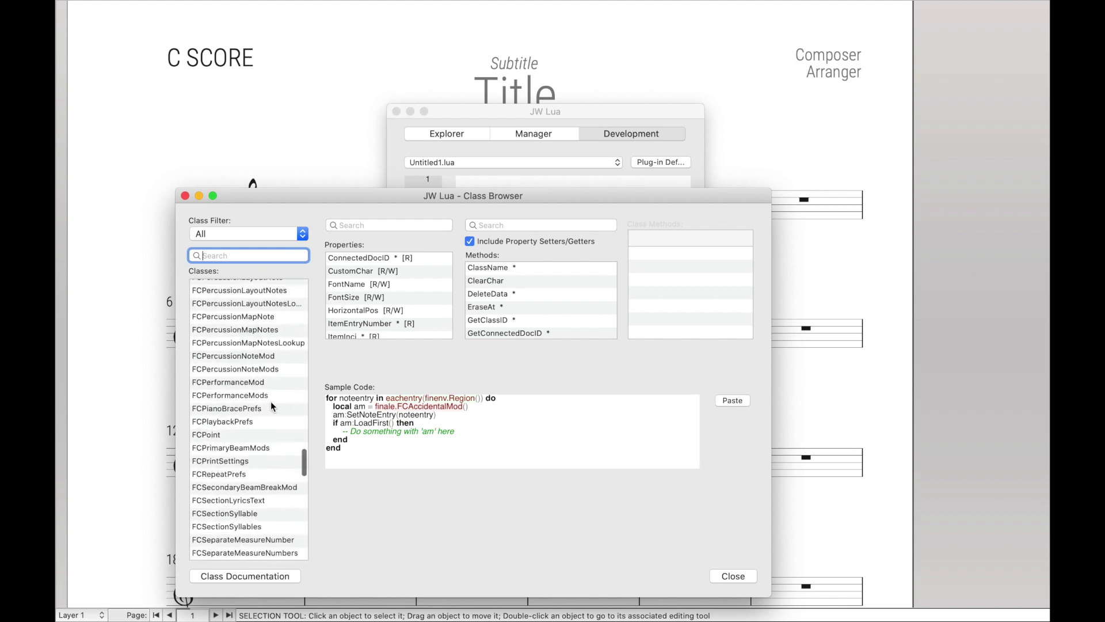
pyautogui.click(724, 574)
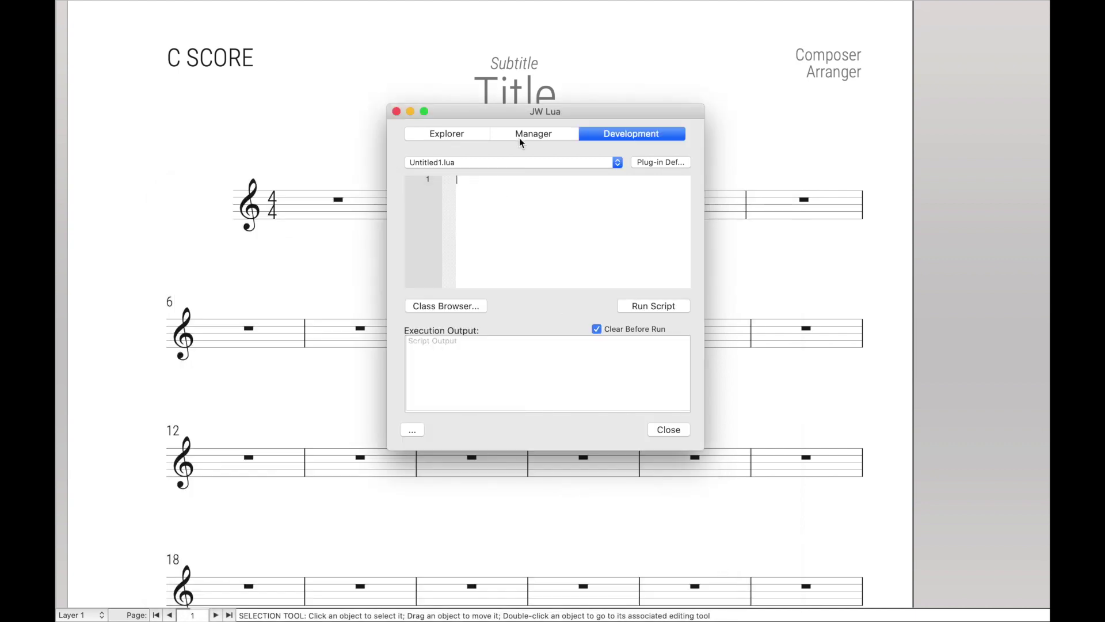
pyautogui.click(505, 115)
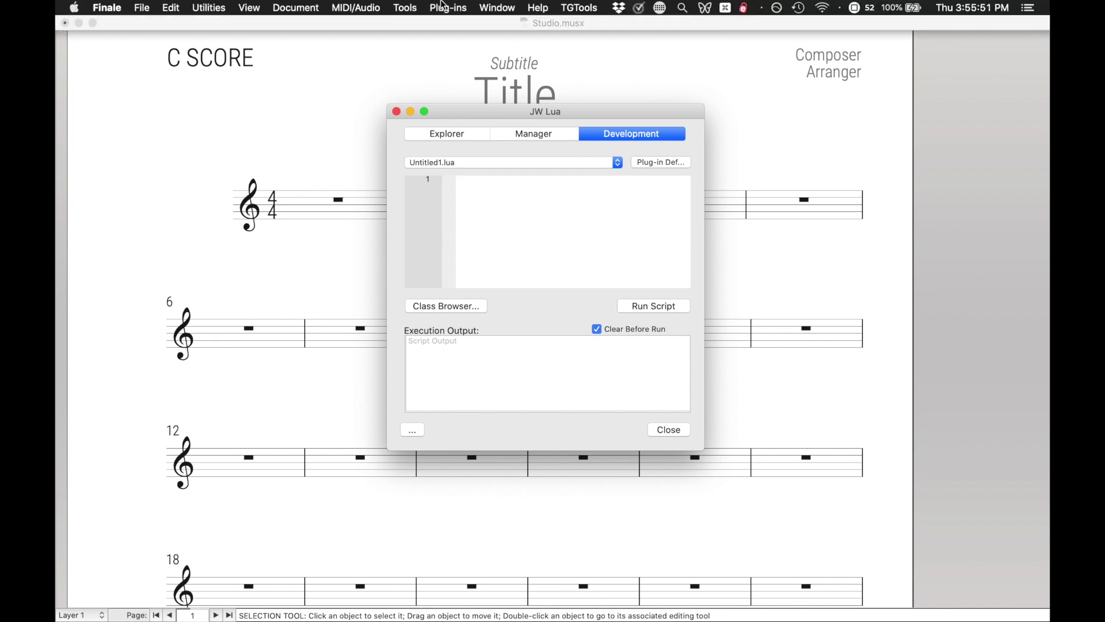
pyautogui.click(450, 7)
pyautogui.moveTo(454, 77)
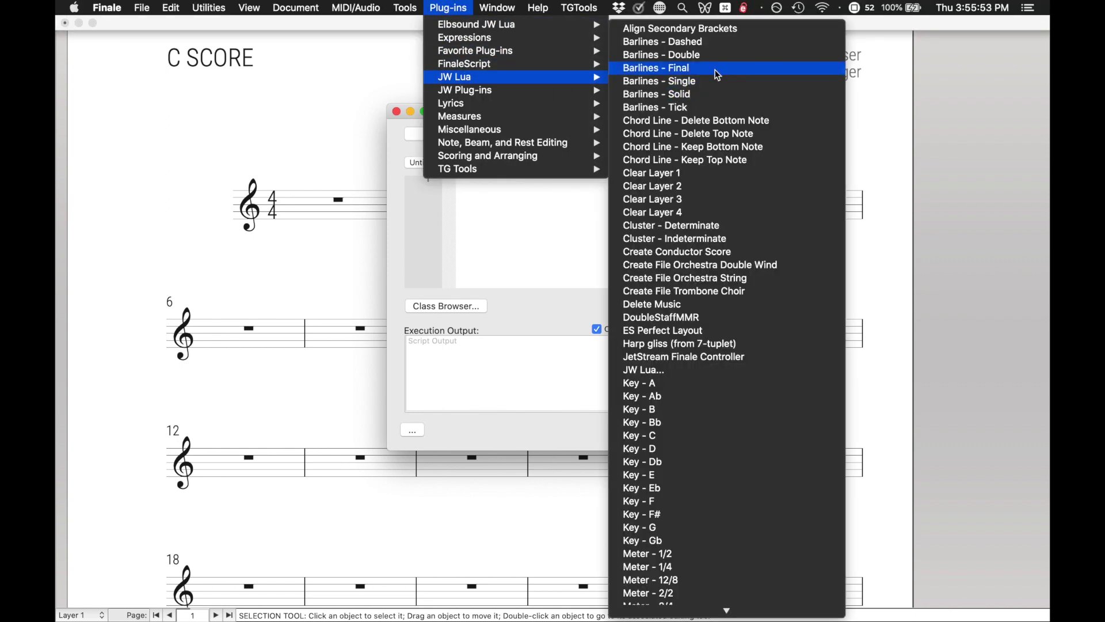
pyautogui.scroll(-10, 718, 74)
pyautogui.scroll(-5, 717, 87)
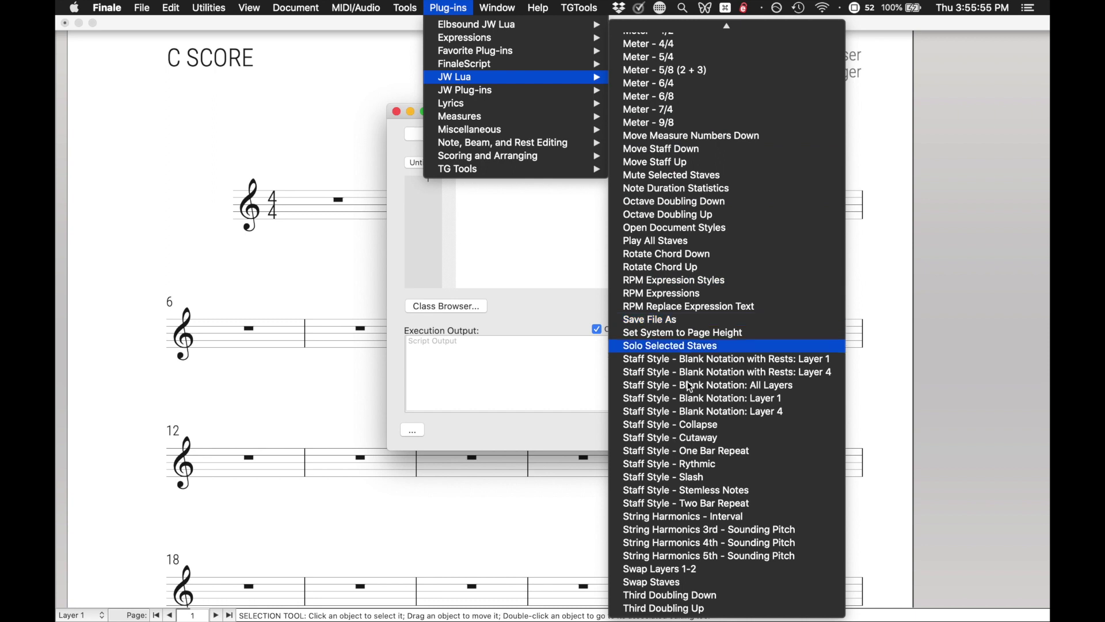
pyautogui.scroll(15, 683, 496)
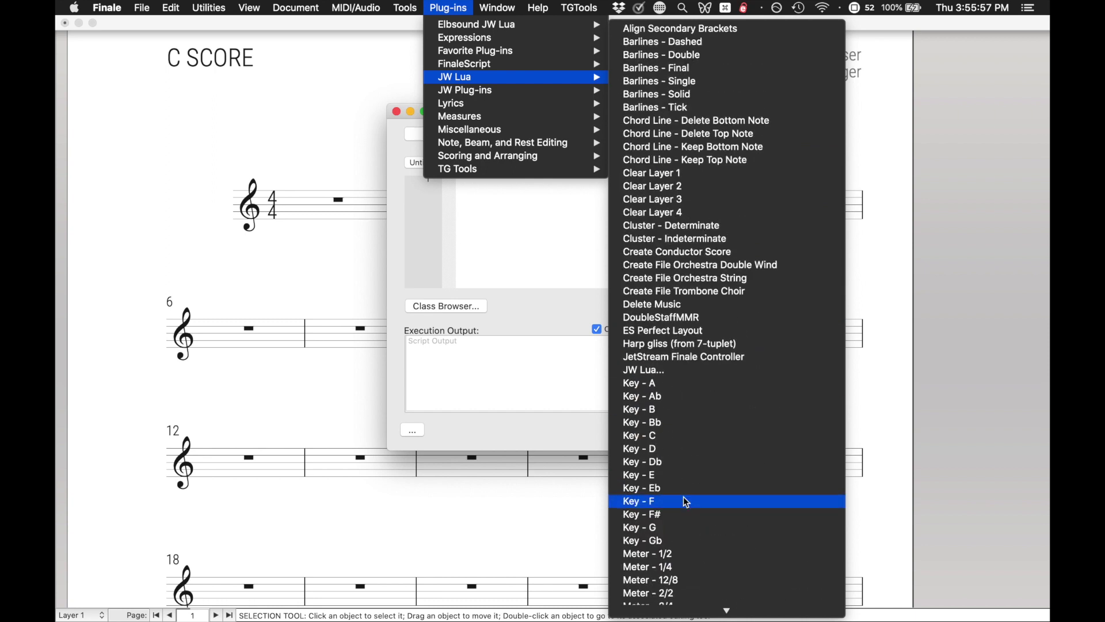
pyautogui.scroll(-15, 687, 223)
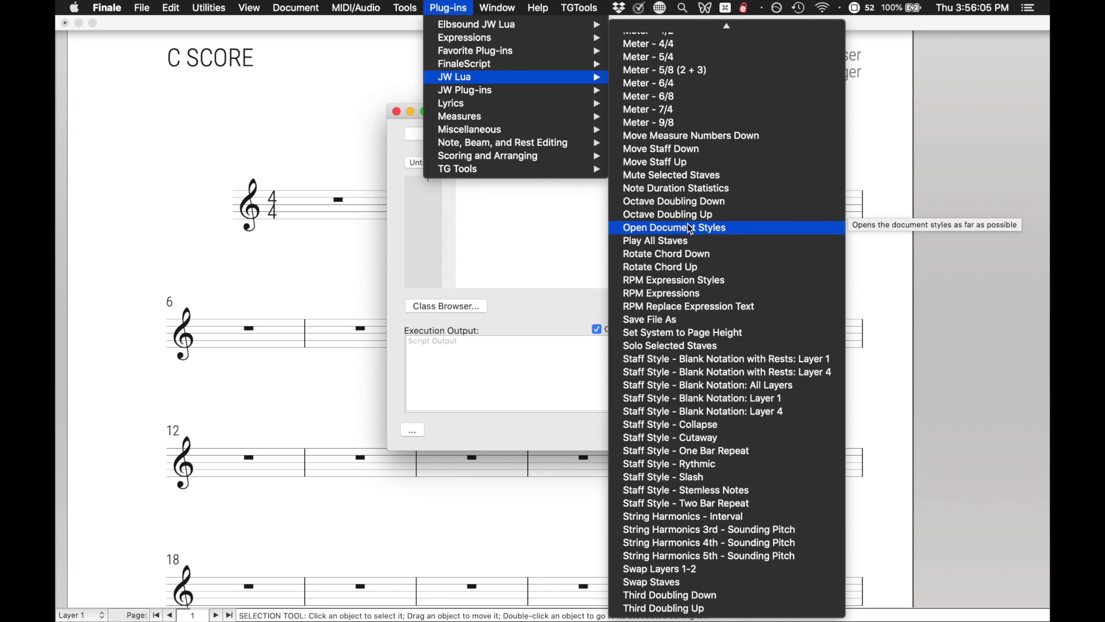
pyautogui.scroll(15, 687, 224)
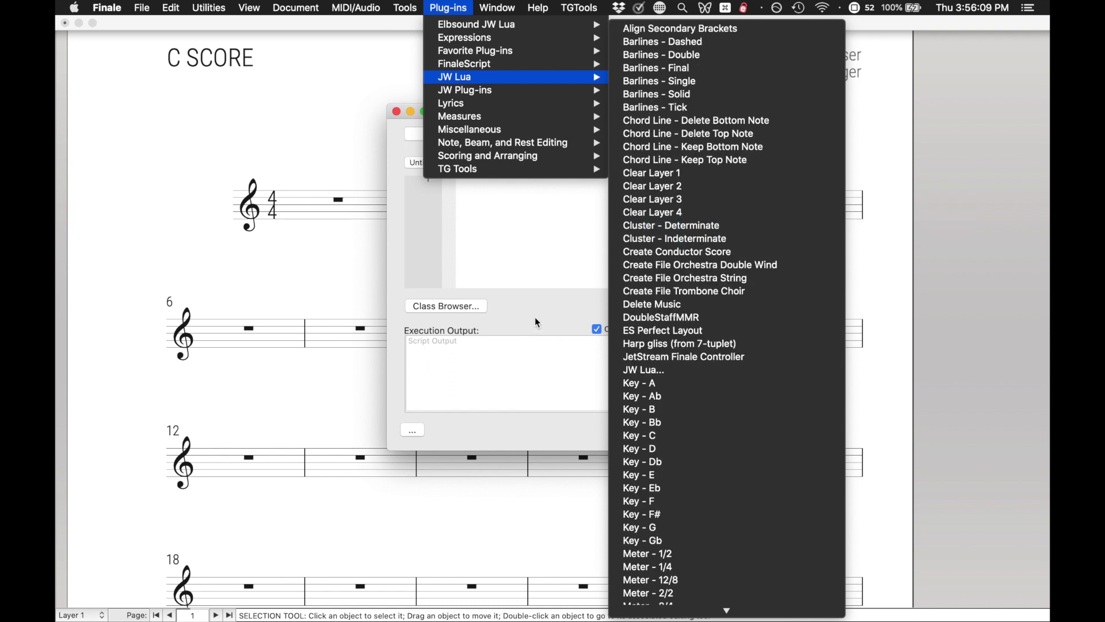
pyautogui.press('Escape')
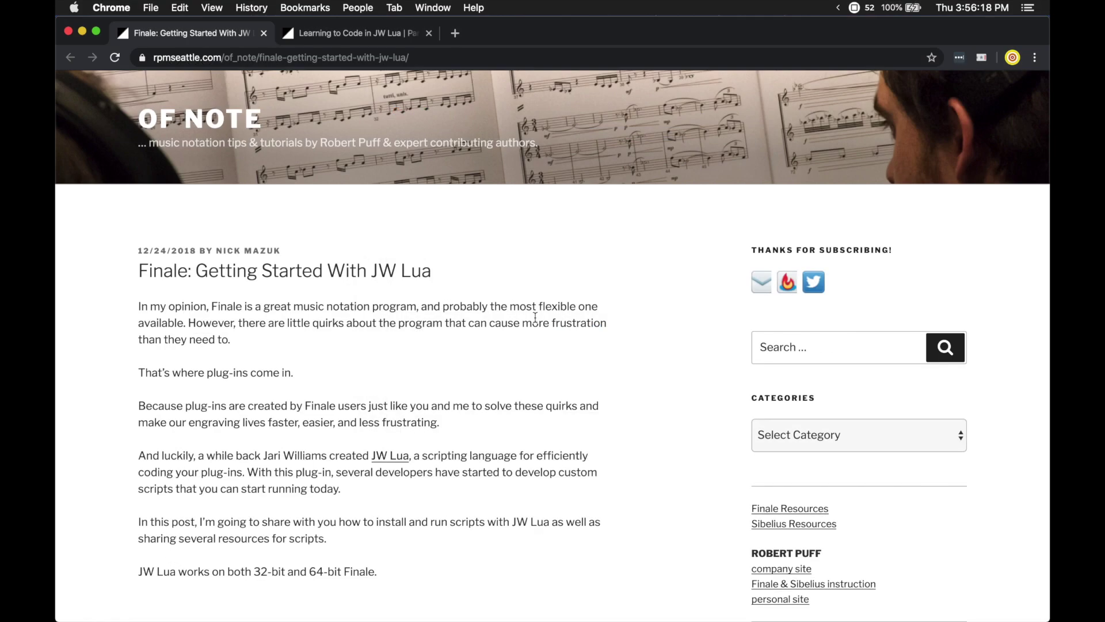
# Read through the 'Finale: Getting Started With JW Lua' article, then move to the next browser tab.
pyautogui.scroll(-15, 487, 358)
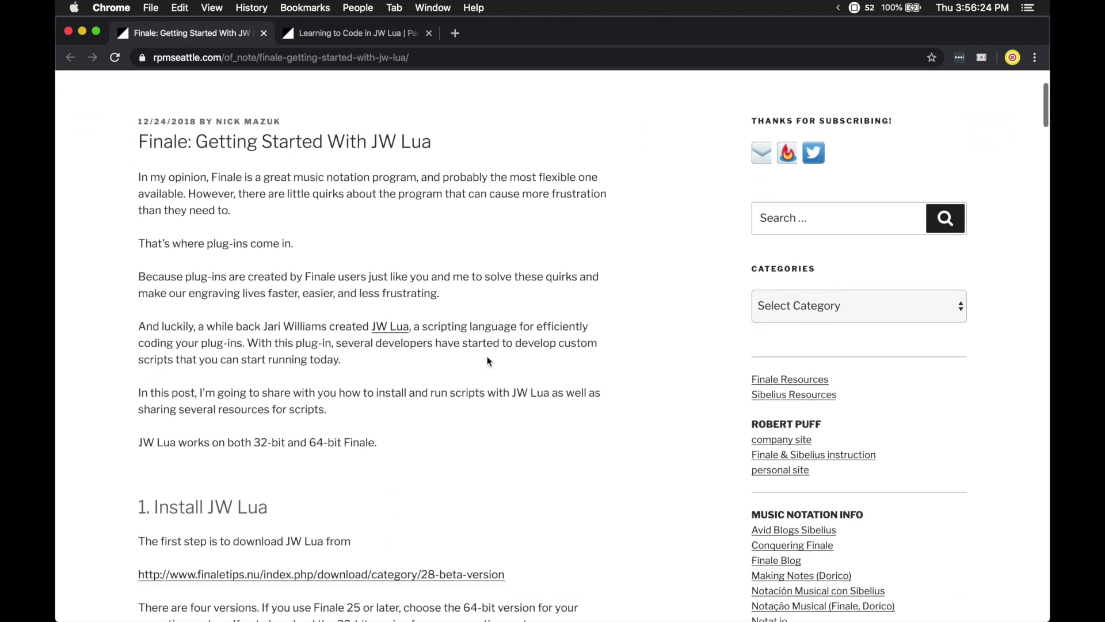
pyautogui.scroll(-12, 487, 361)
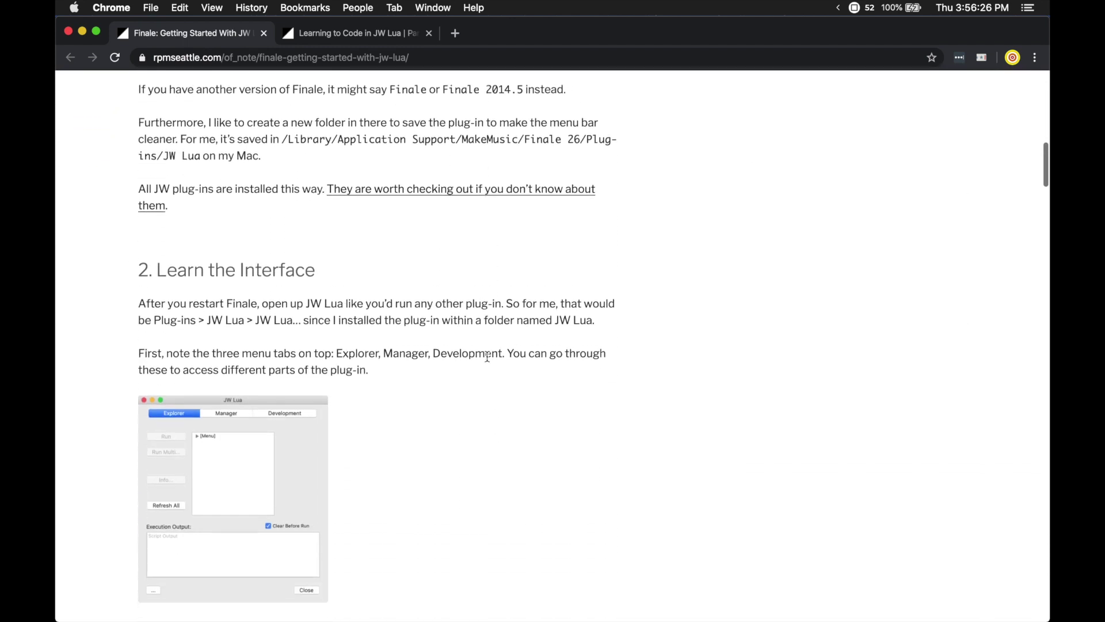
pyautogui.scroll(-12, 487, 361)
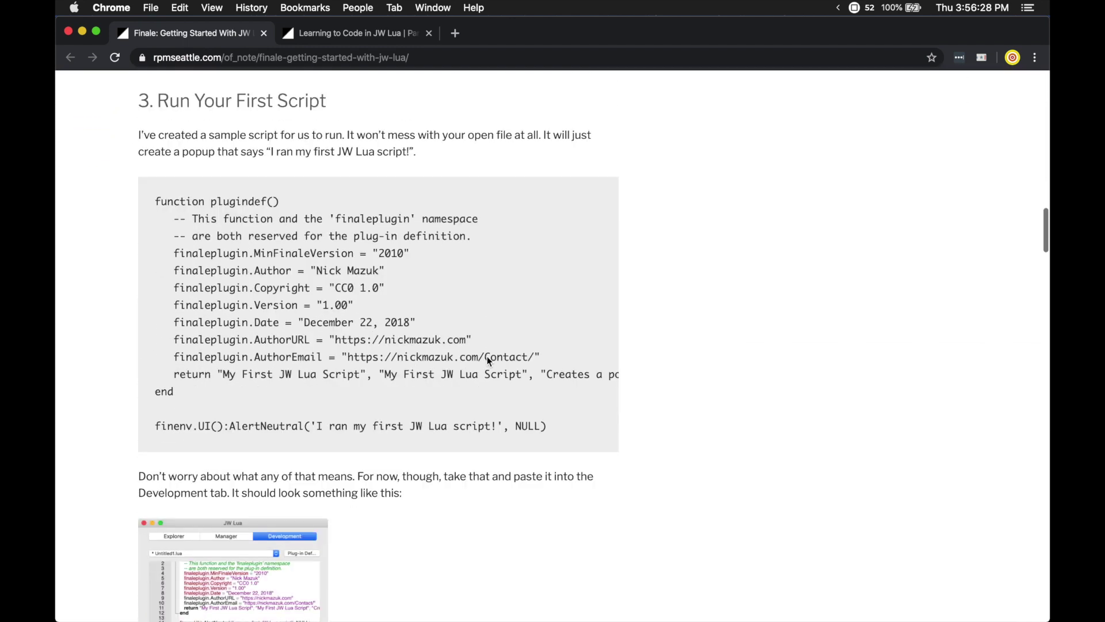
pyautogui.scroll(-5, 487, 361)
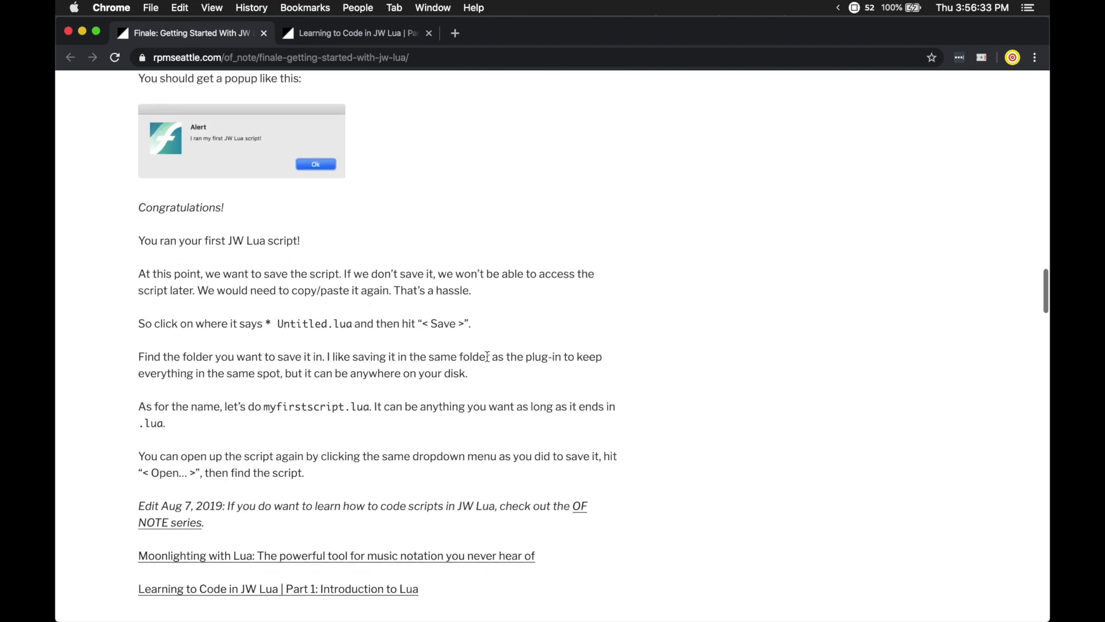
pyautogui.hotkey('ctrl', 'Tab')
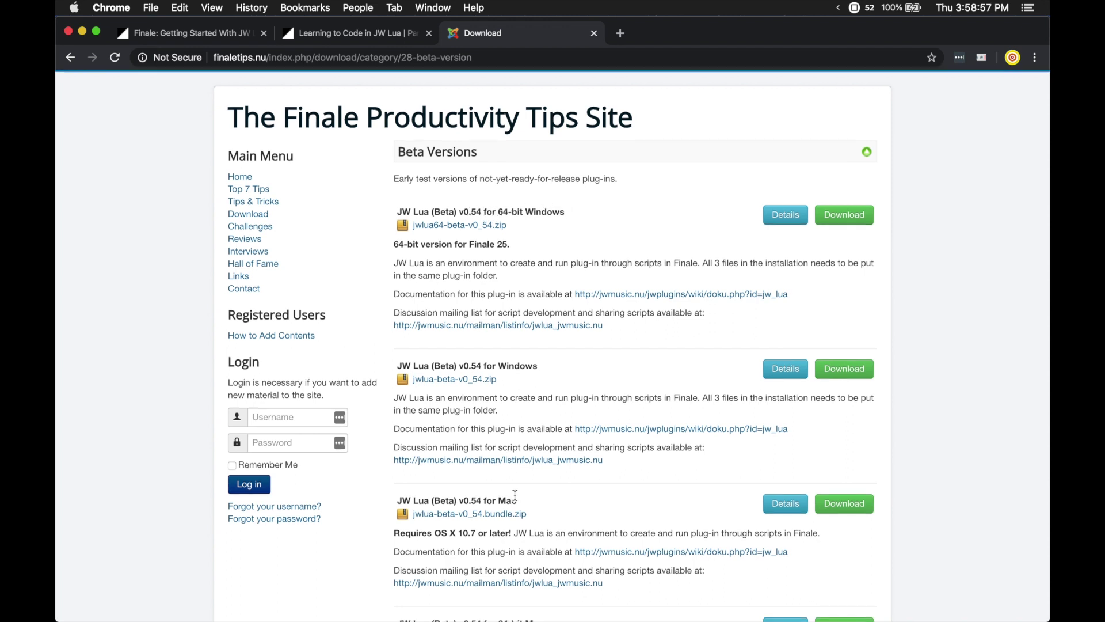
# Highlight the 'JW Lua (Beta) v0.54 for 64-bit Mac' heading on the Beta Versions page.
pyautogui.scroll(-3, 515, 496)
pyautogui.moveTo(540, 521); pyautogui.dragTo(401, 519)
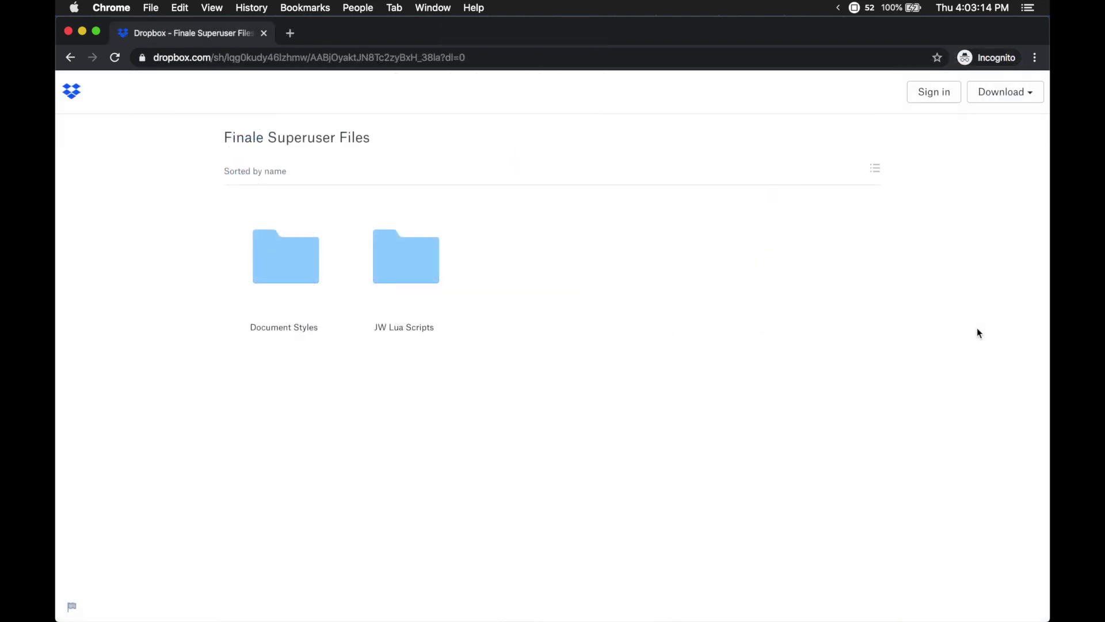
# Check the shared Finale Superuser Files folder's download options, then dismiss them.
pyautogui.click(1028, 93)
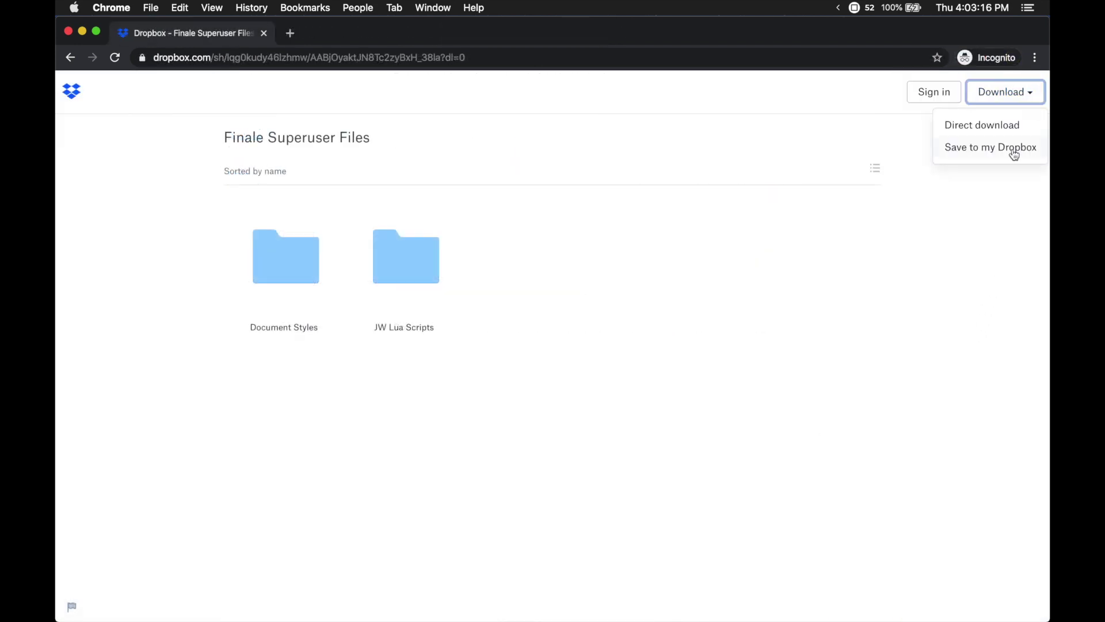
pyautogui.click(996, 191)
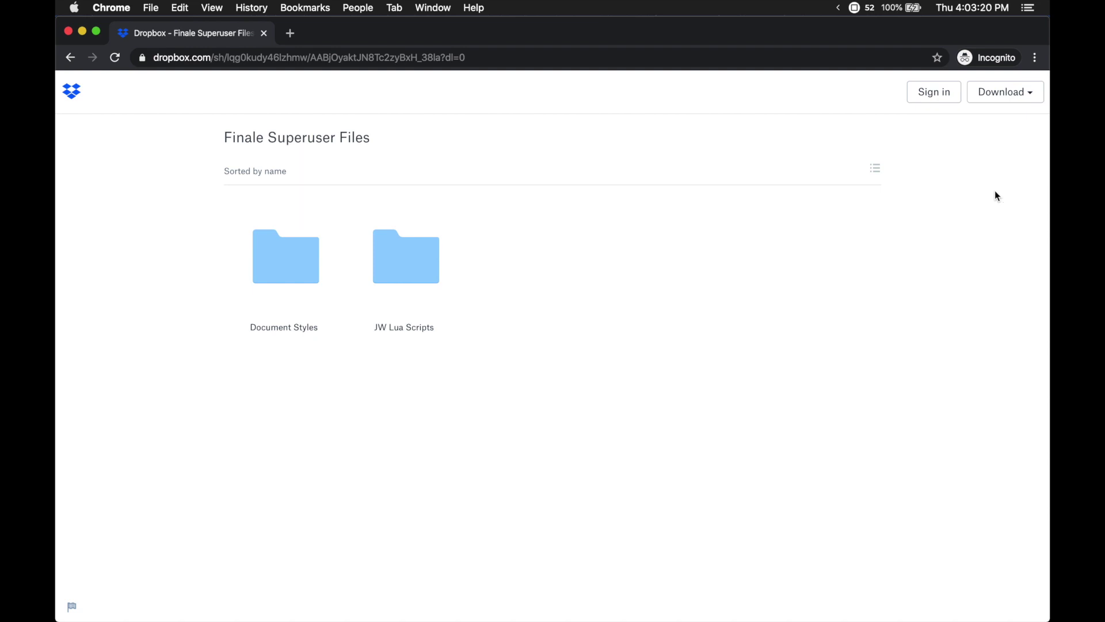
pyautogui.press('super+space')
# Launch Finder and open Finale Superuser Files > JW Lua Scripts.
pyautogui.write('finder')
pyautogui.press('Return')
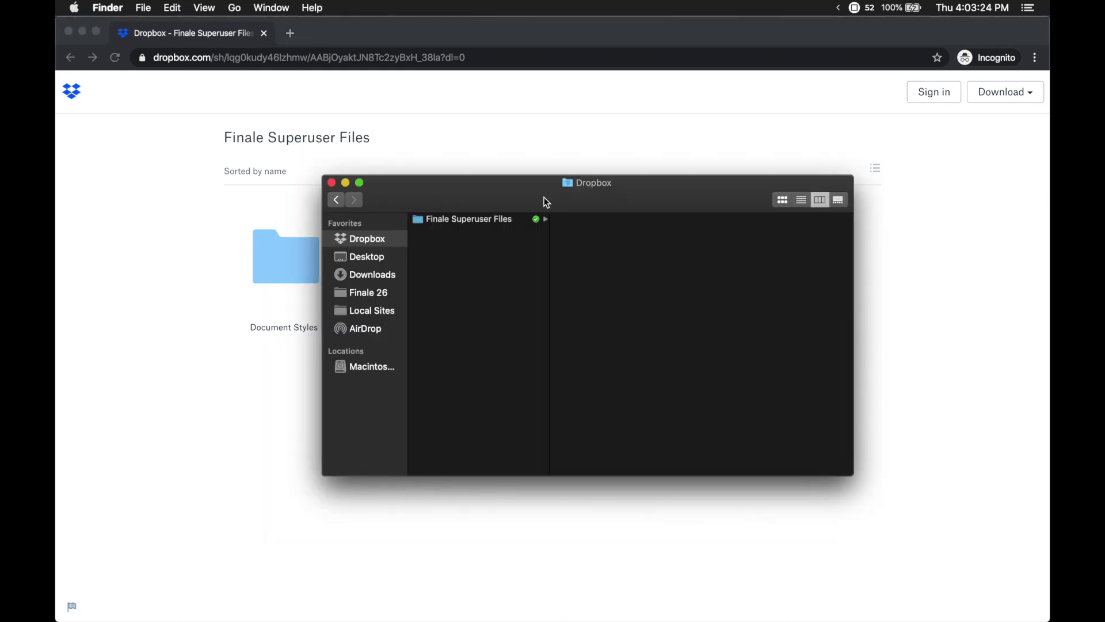
pyautogui.click(484, 221)
pyautogui.click(580, 233)
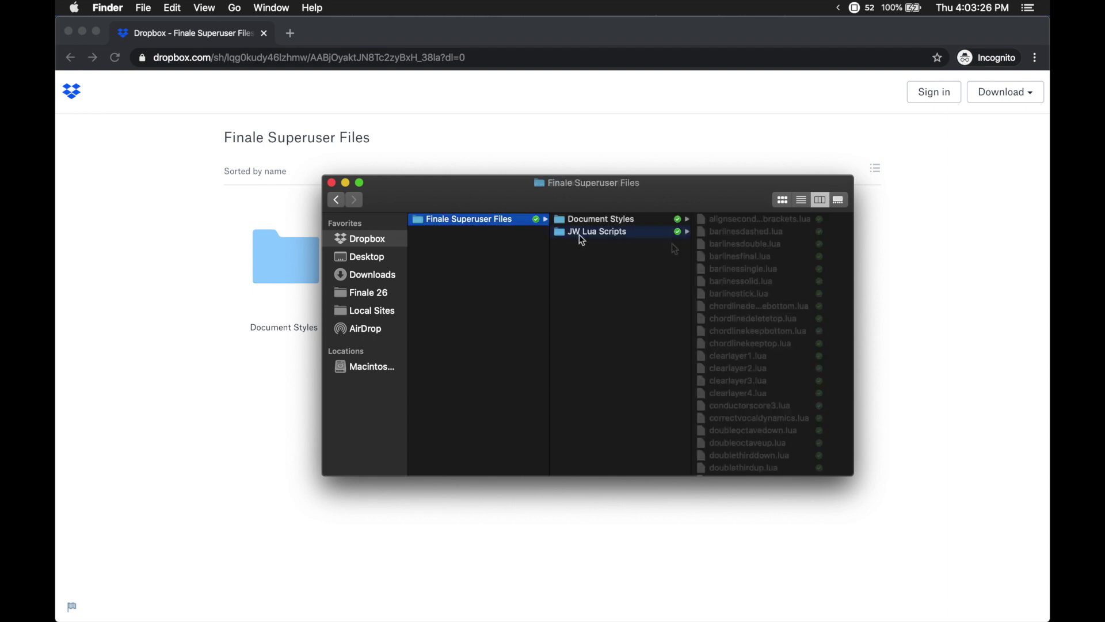
# Scroll through the lua script files, then show the Dropbox shared folder's download options.
pyautogui.scroll(-1, 748, 229)
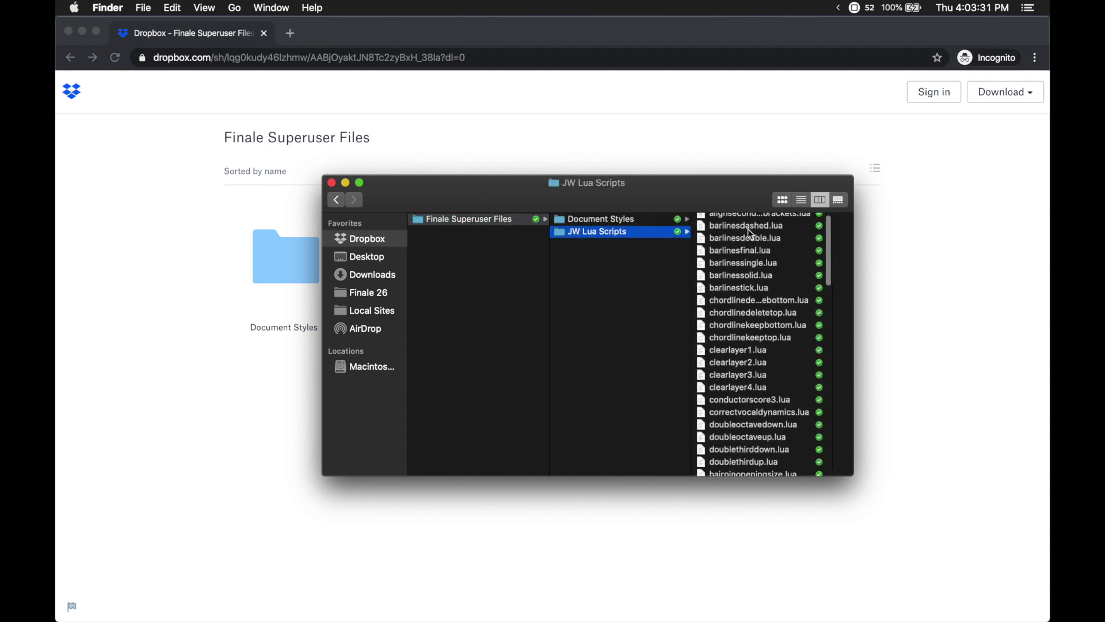
pyautogui.scroll(-15, 748, 230)
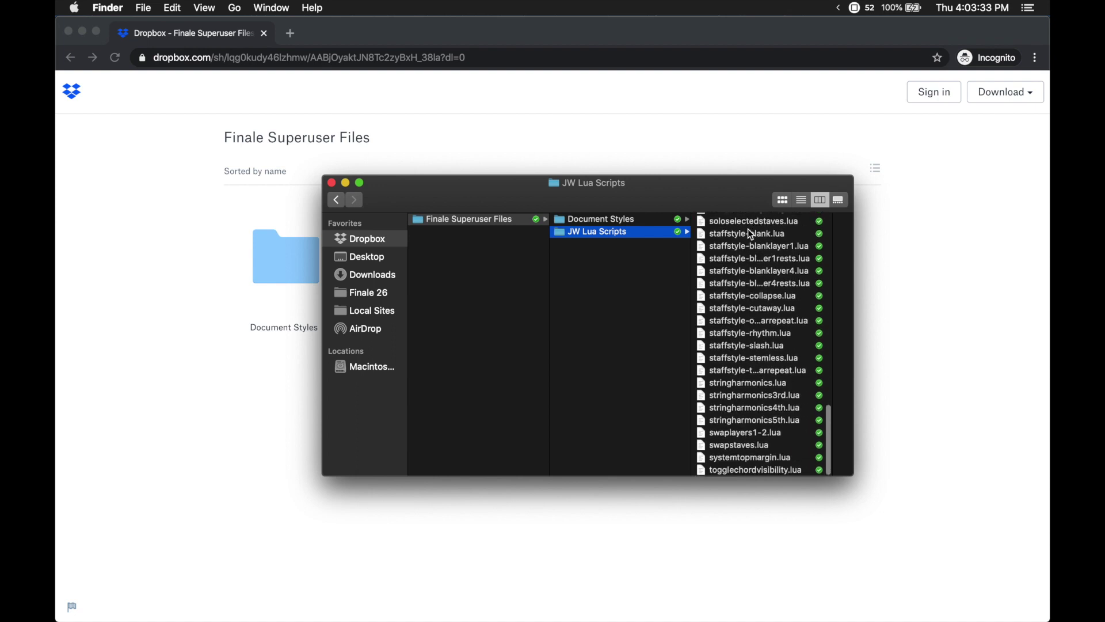
pyautogui.scroll(5, 748, 230)
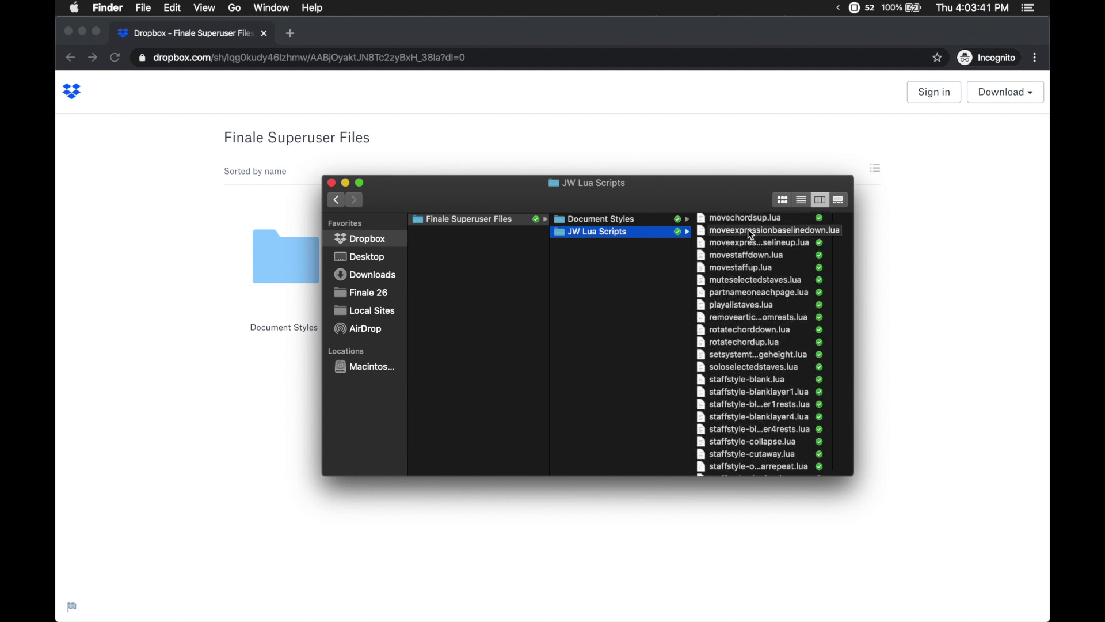
pyautogui.scroll(3, 751, 235)
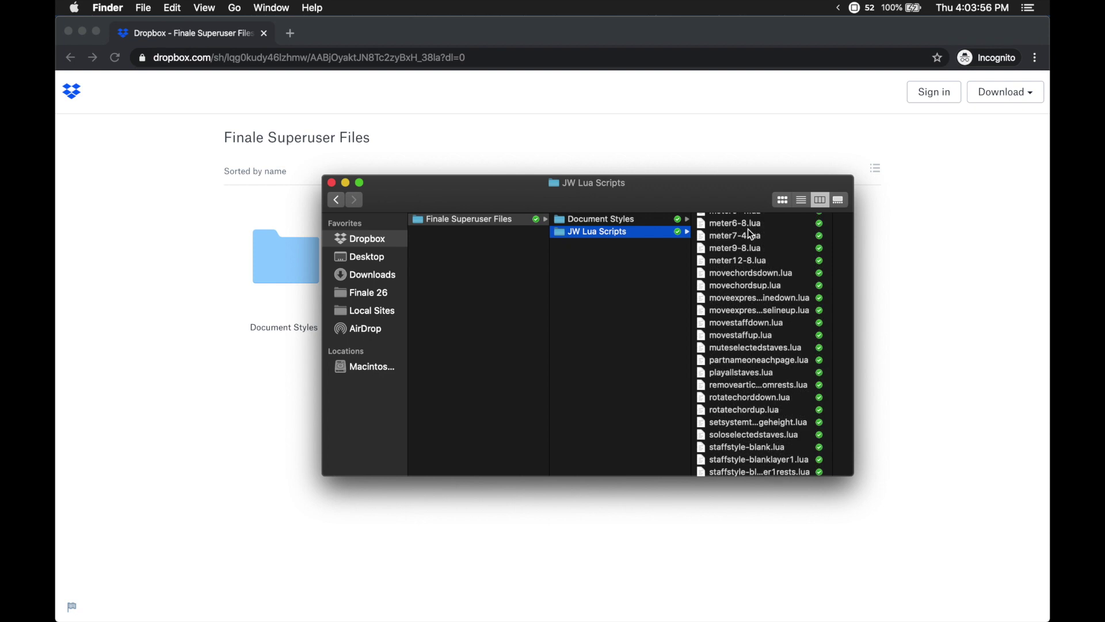
pyautogui.scroll(5, 750, 232)
pyautogui.scroll(10, 749, 232)
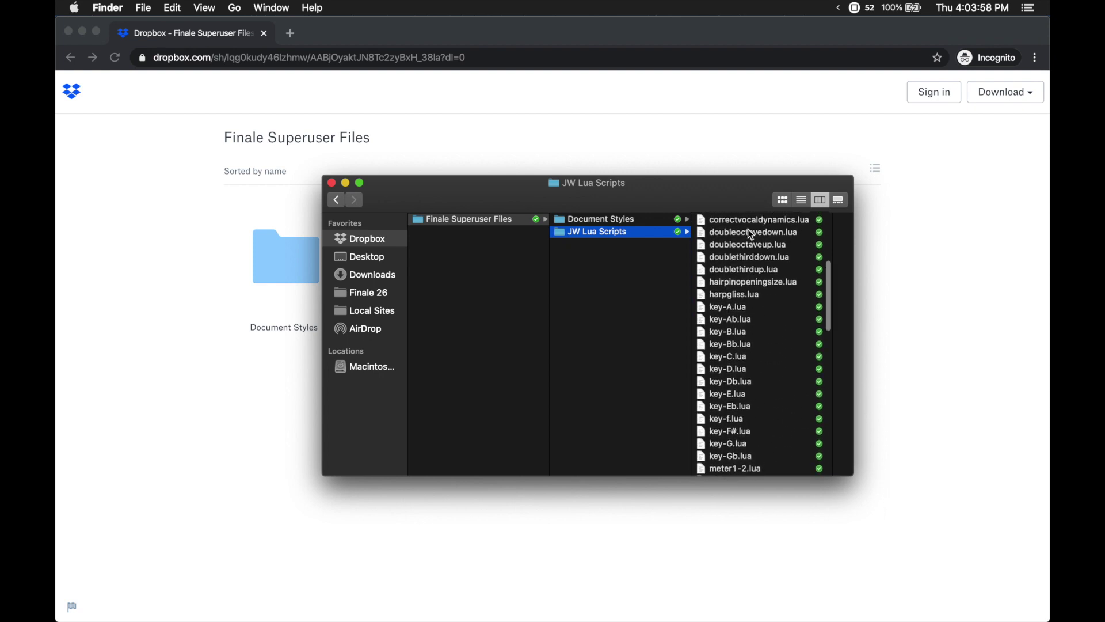
pyautogui.scroll(3, 750, 233)
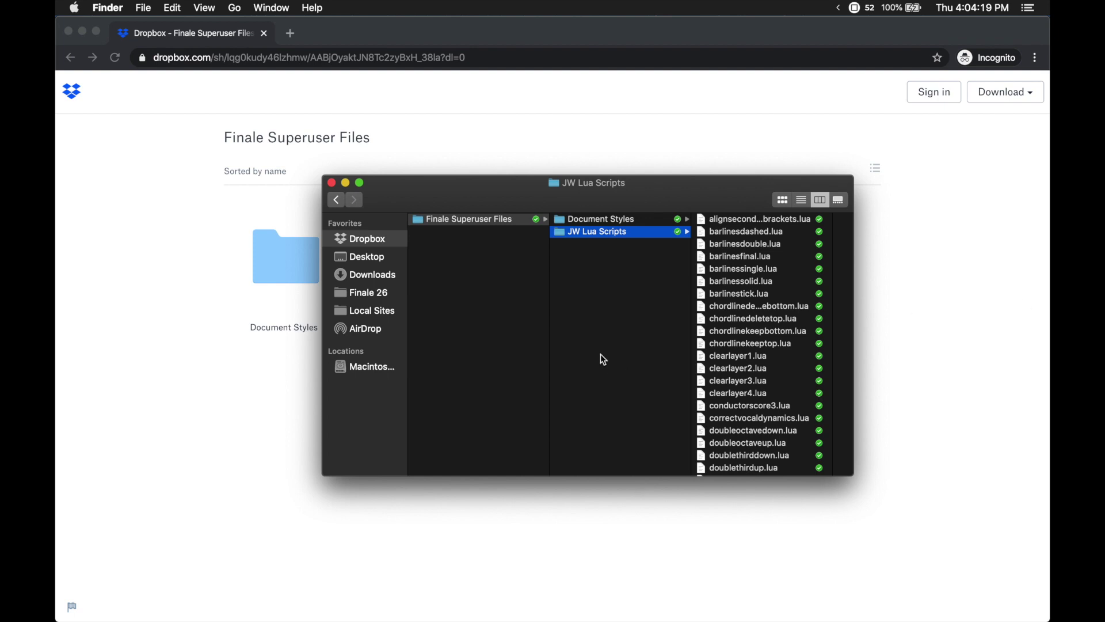
pyautogui.click(945, 225)
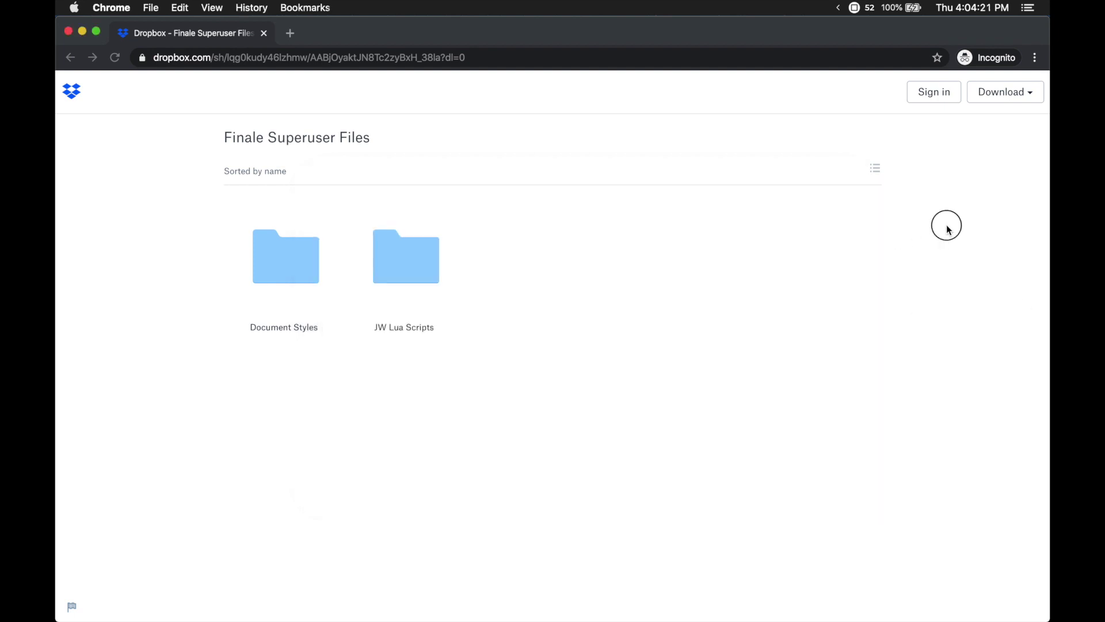
pyautogui.click(1014, 95)
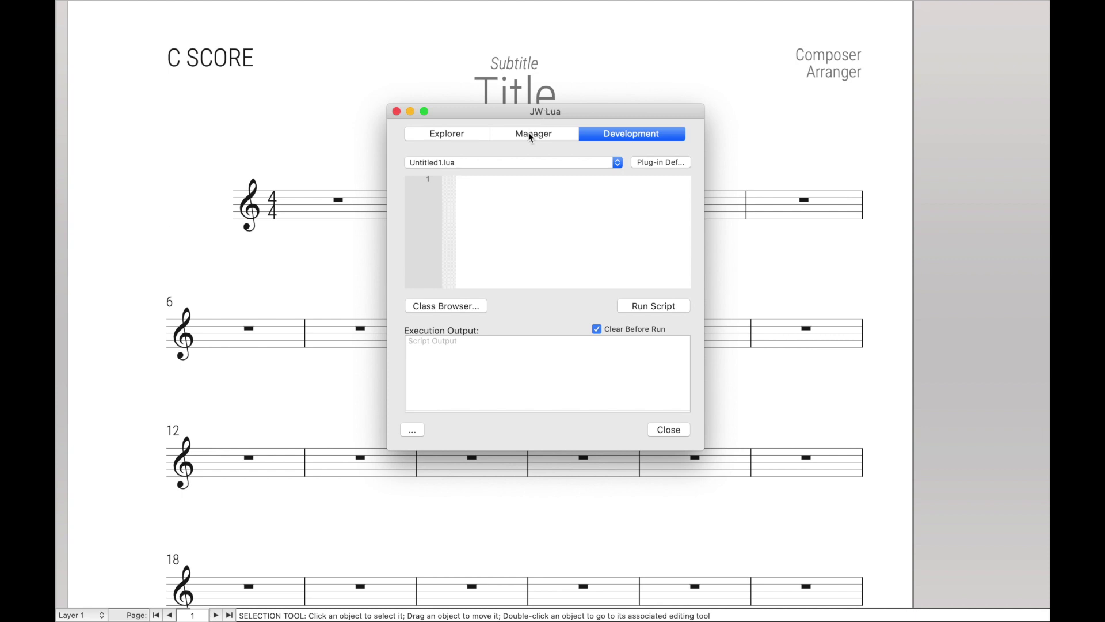
# In the JW Lua Manager's [Menu] group, select all 86 Dropbox JW Lua Scripts files, then cancel adding them.
pyautogui.click(530, 136)
pyautogui.click(430, 180)
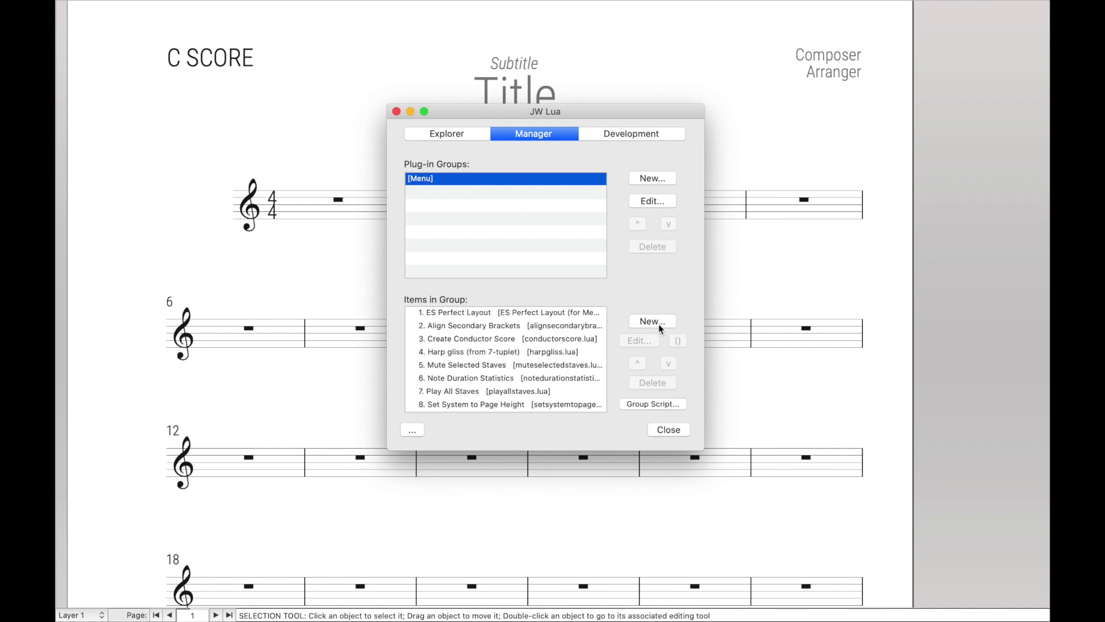
pyautogui.click(658, 324)
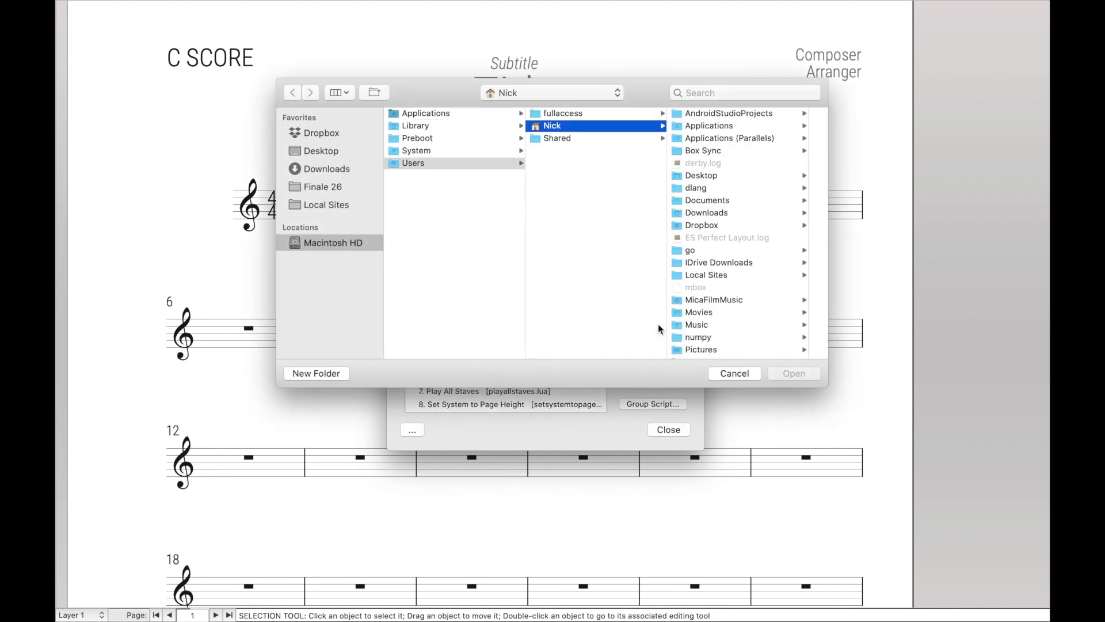
pyautogui.click(305, 133)
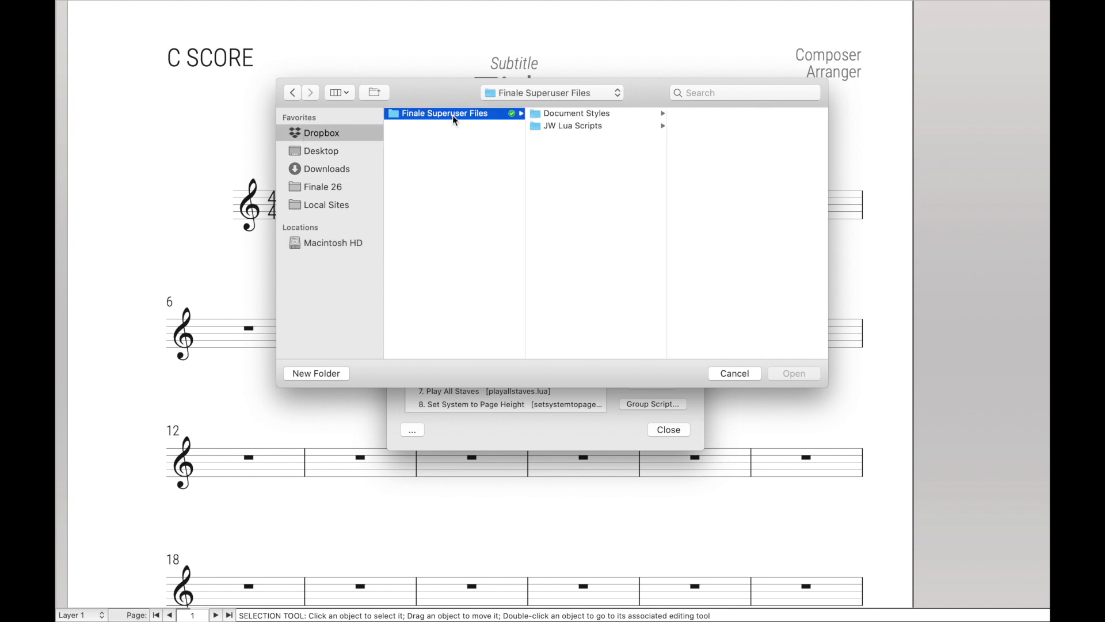
pyautogui.click(548, 125)
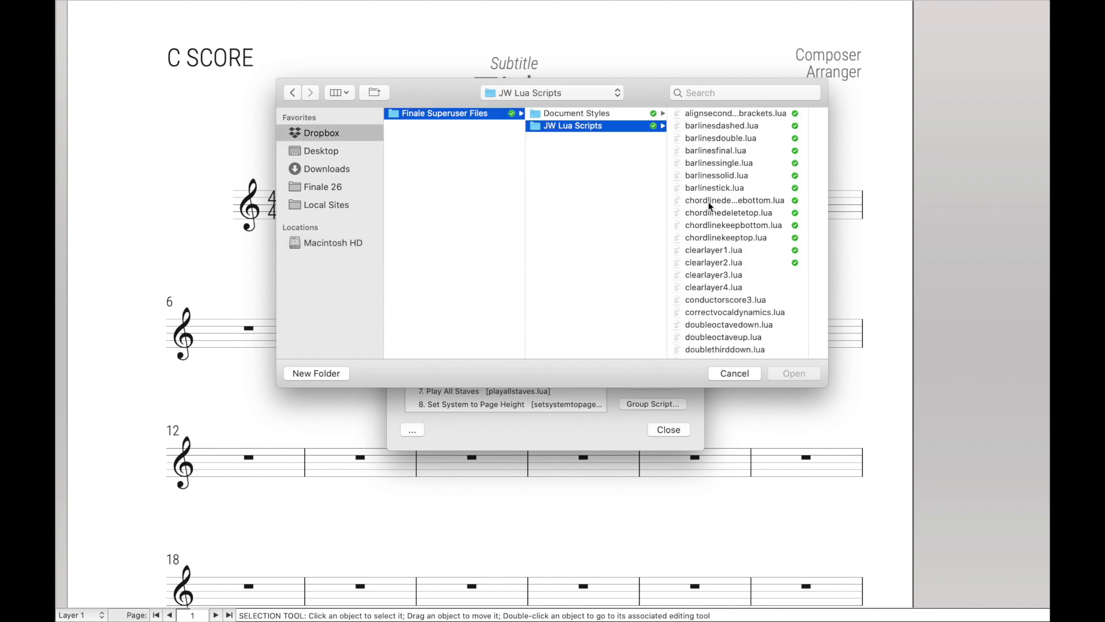
pyautogui.click(717, 125)
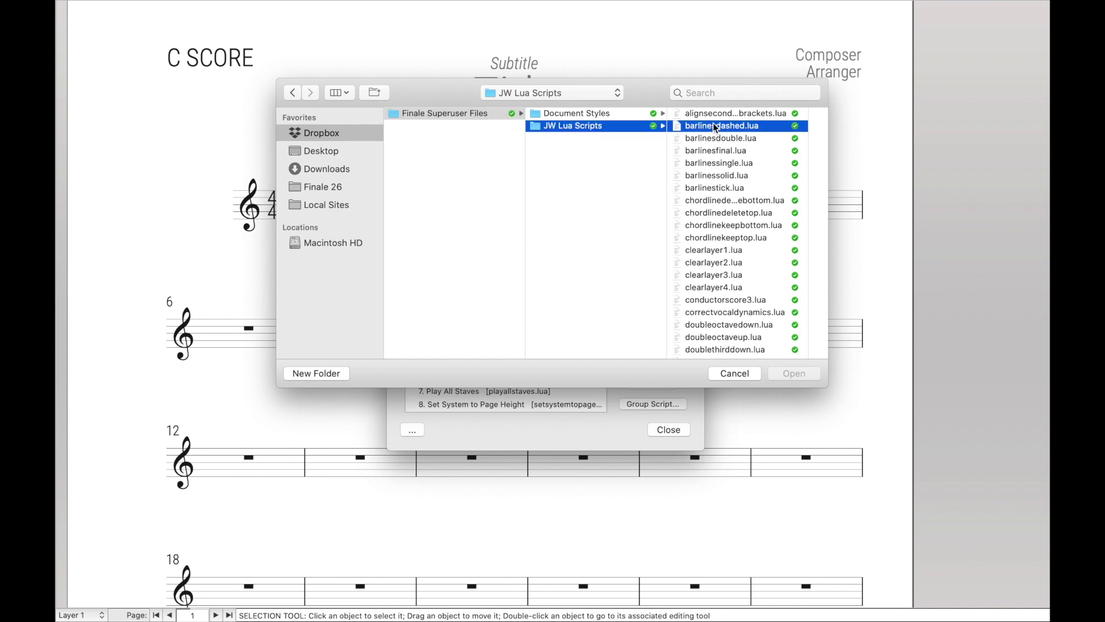
pyautogui.press('super+a')
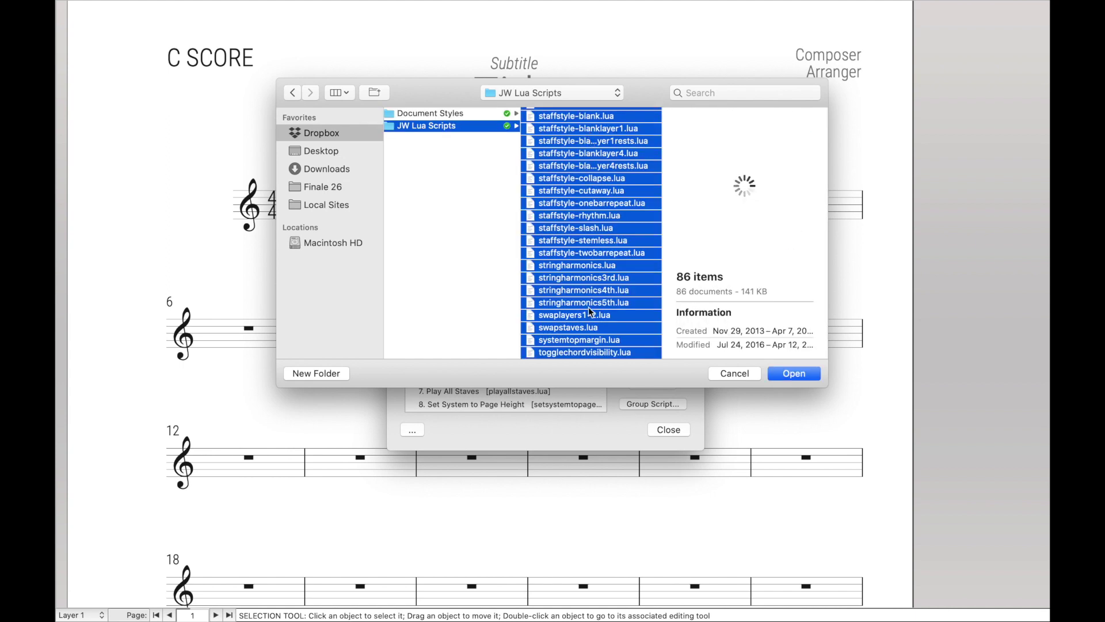
pyautogui.click(735, 373)
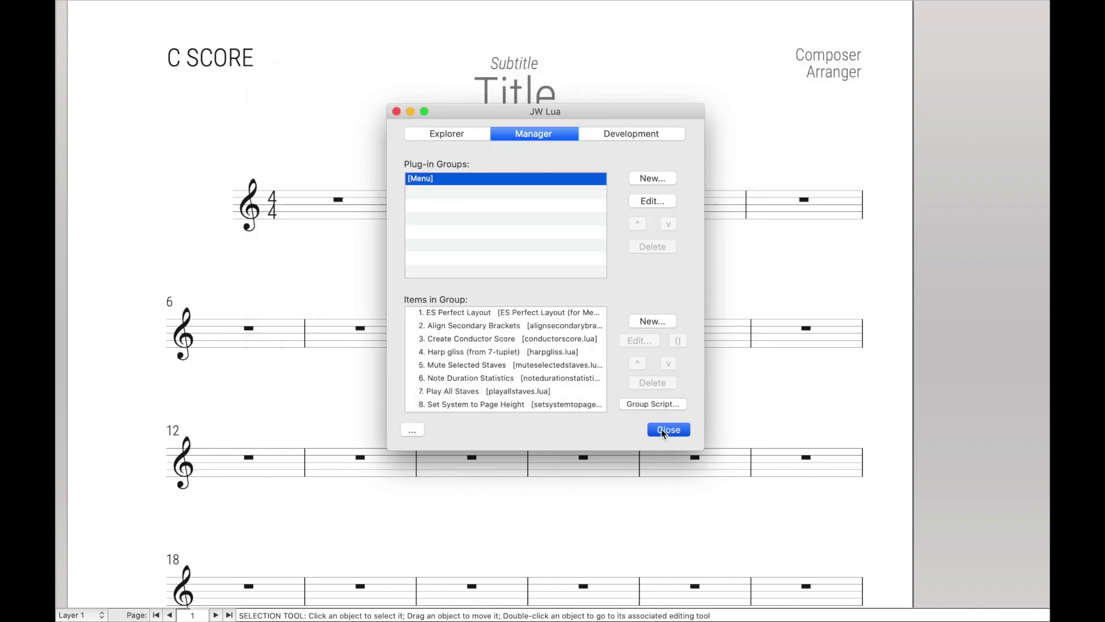
# Close the JW Lua window, check the Plug-ins > JW Lua submenu, and return to Keyboard Maestro.
pyautogui.click(662, 430)
pyautogui.click(458, 6)
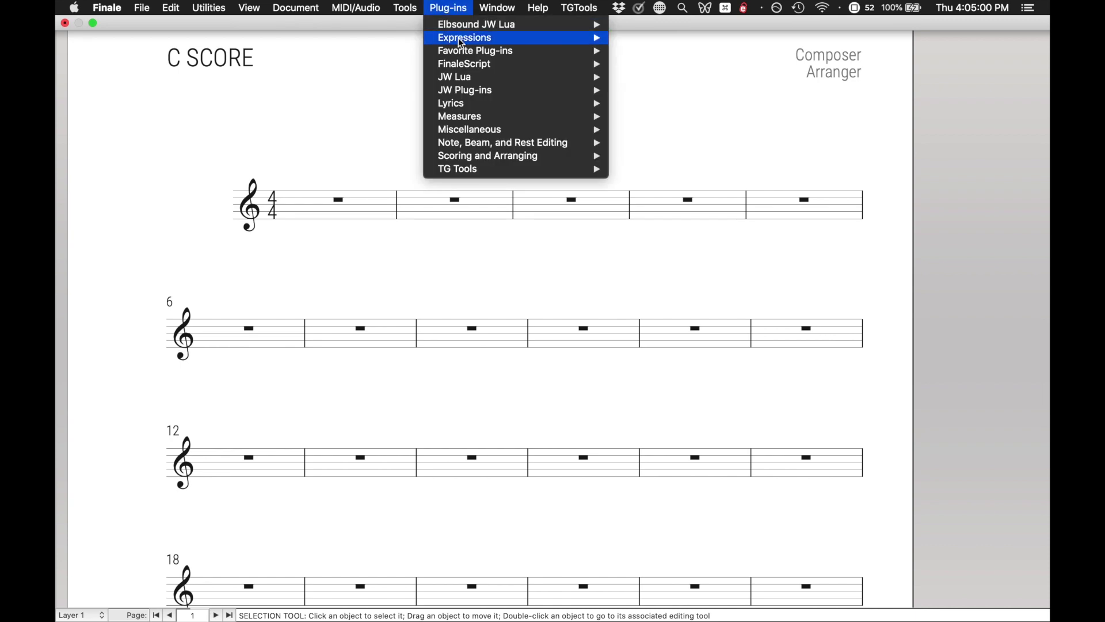
pyautogui.moveTo(471, 77)
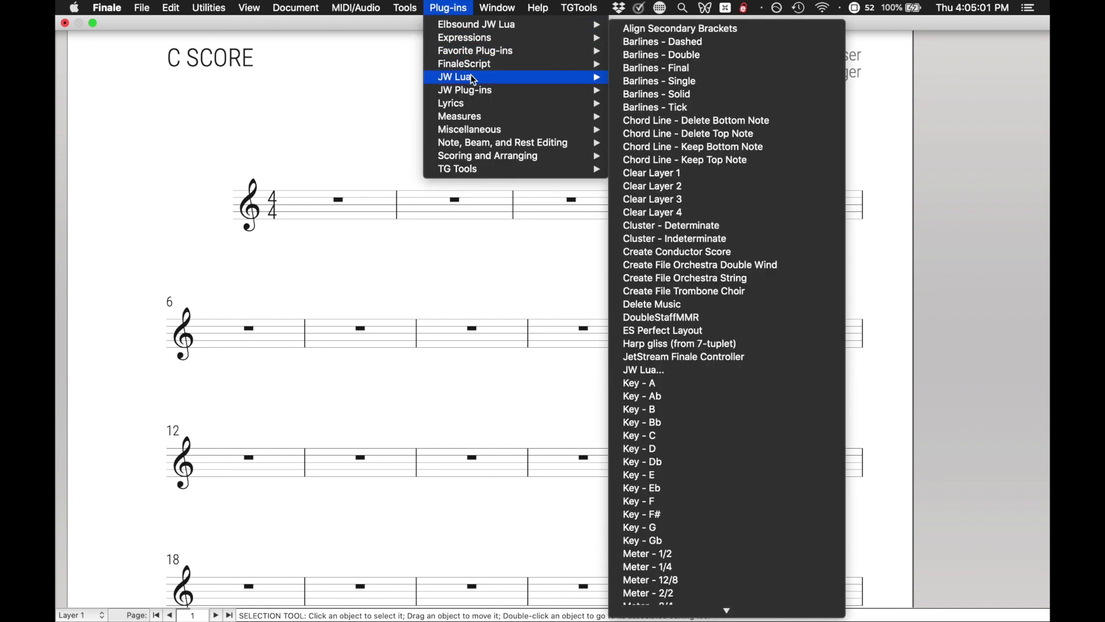
pyautogui.click(503, 272)
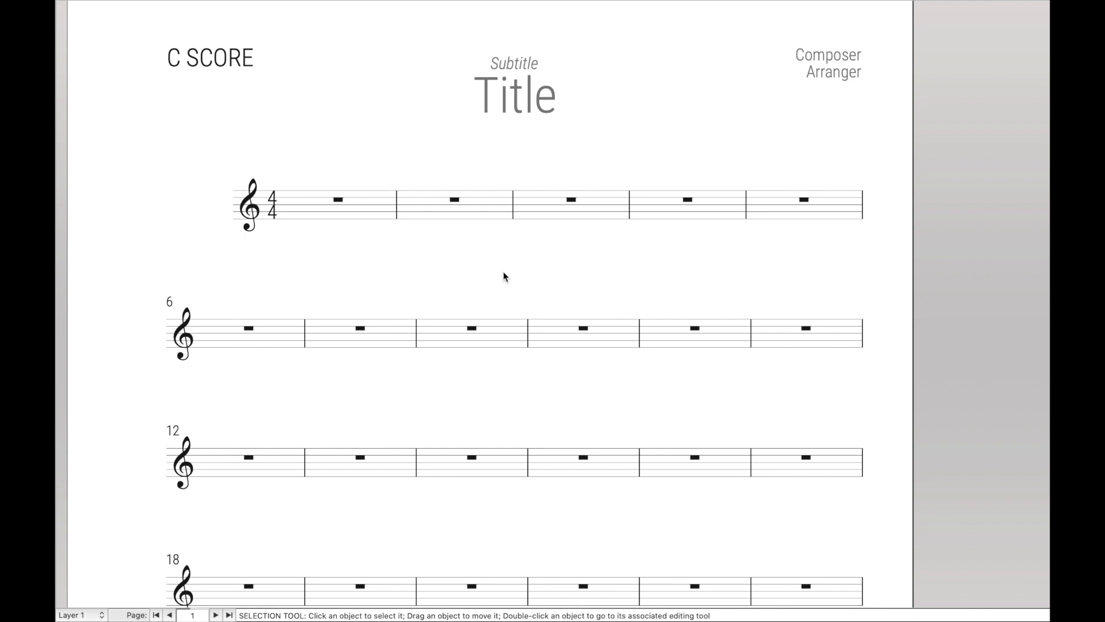
pyautogui.press('super+Tab')
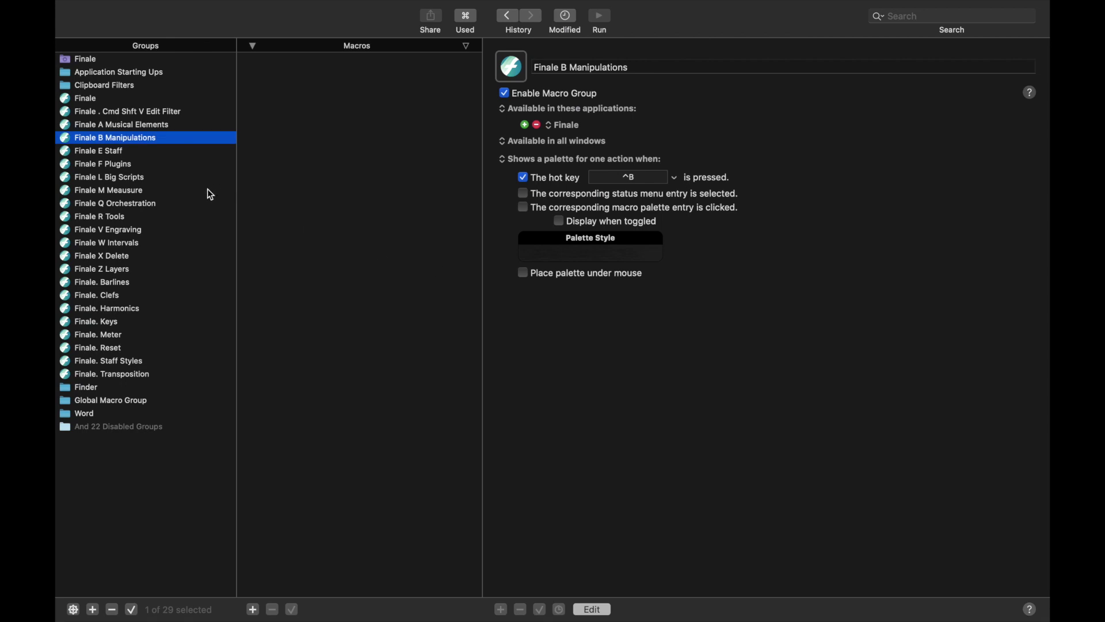
# Open the Swap Layers 1-2 macro in Finale Z Layers and delete its three Press Button actions.
pyautogui.click(95, 271)
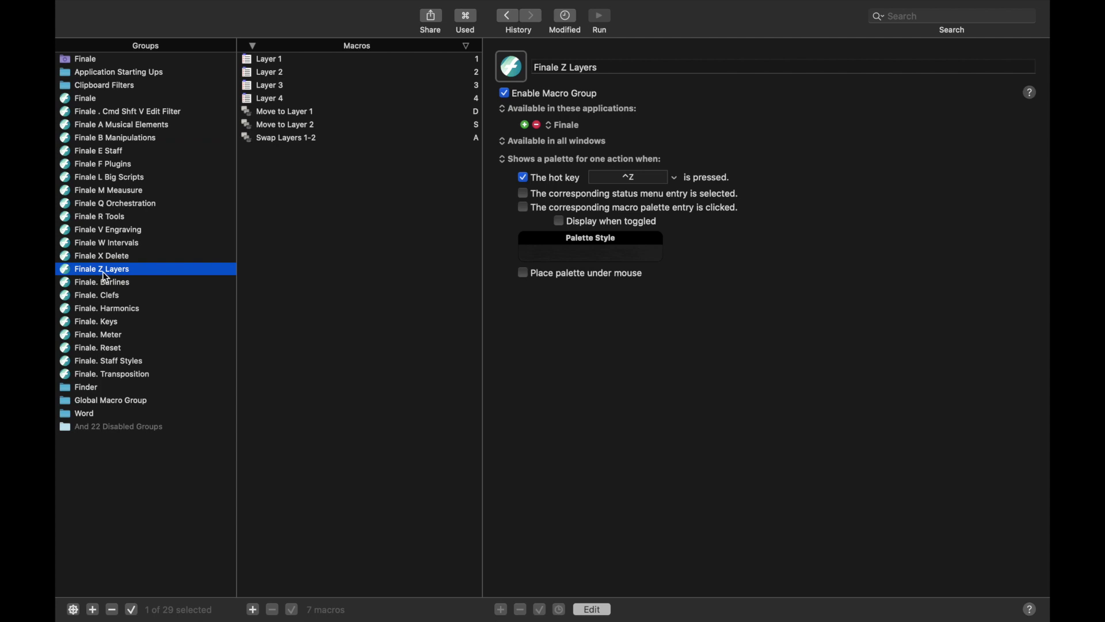
pyautogui.click(301, 113)
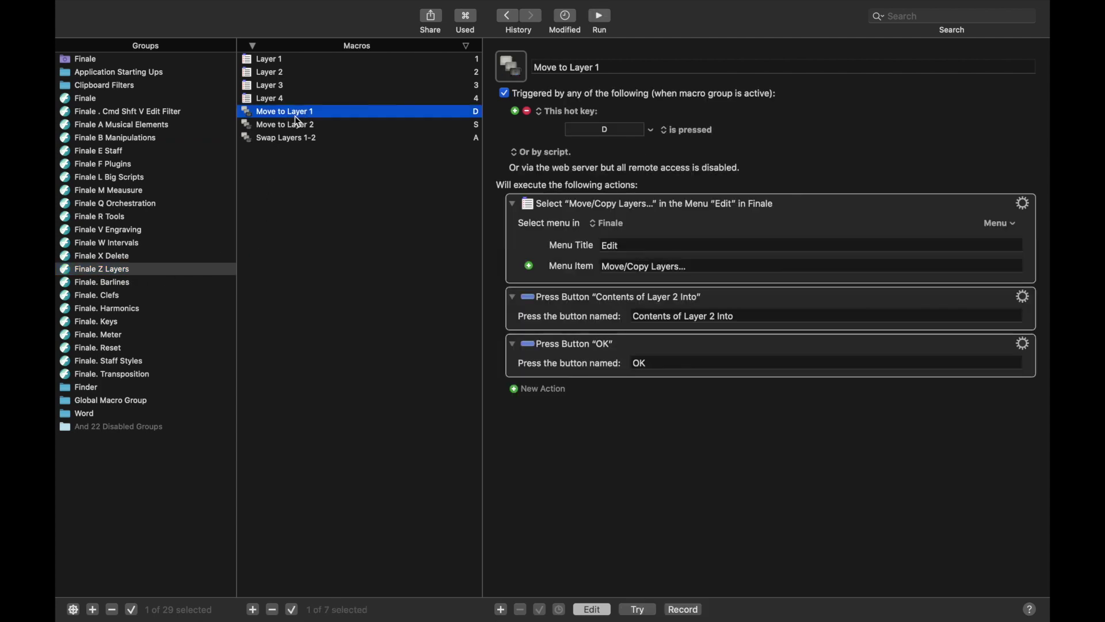
pyautogui.click(295, 127)
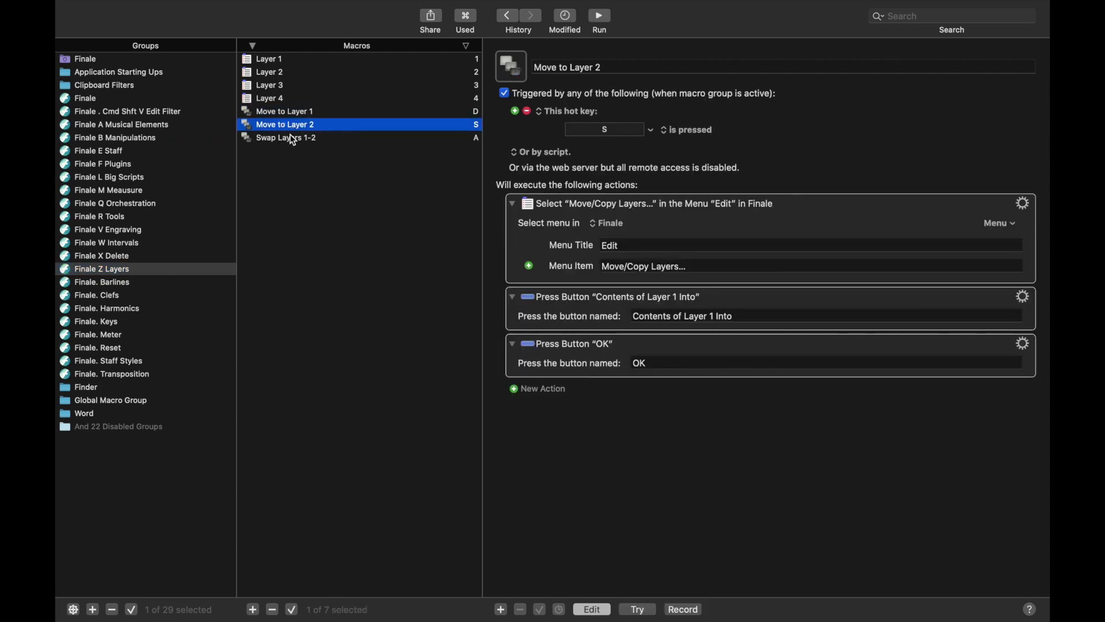
pyautogui.click(293, 140)
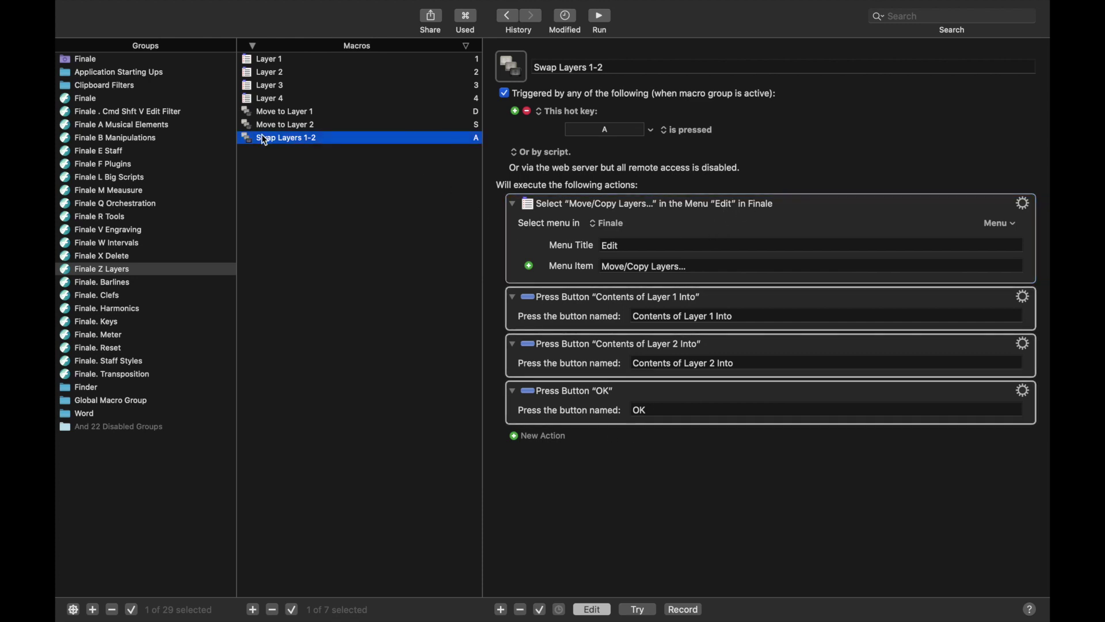
pyautogui.click(764, 314)
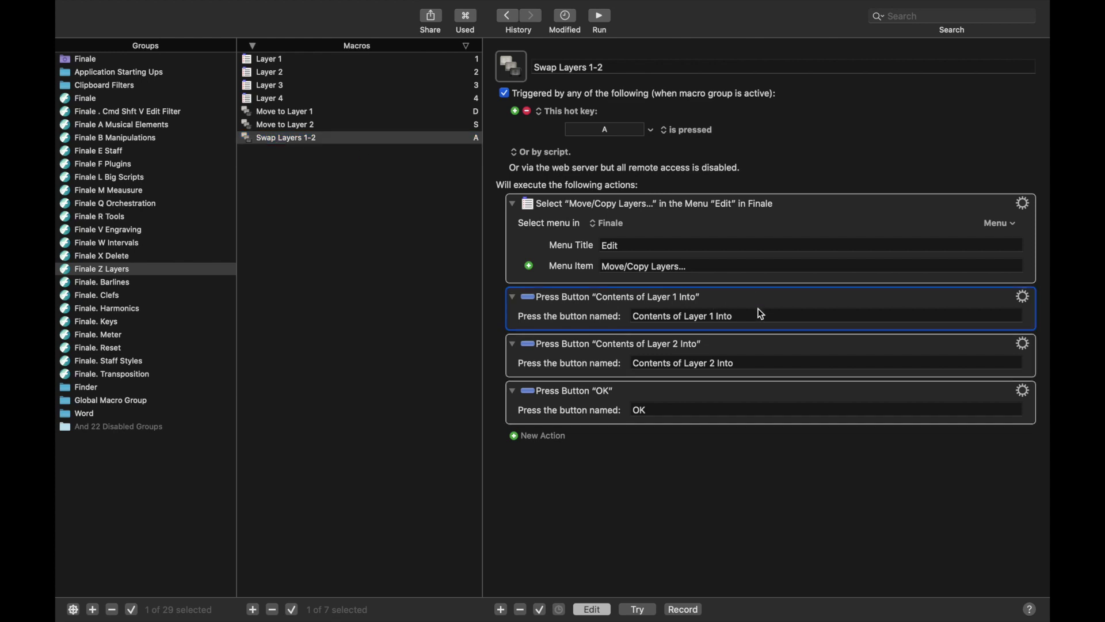
pyautogui.keyDown('shift'); pyautogui.click(766, 396); pyautogui.keyUp('shift')
pyautogui.press('Delete')
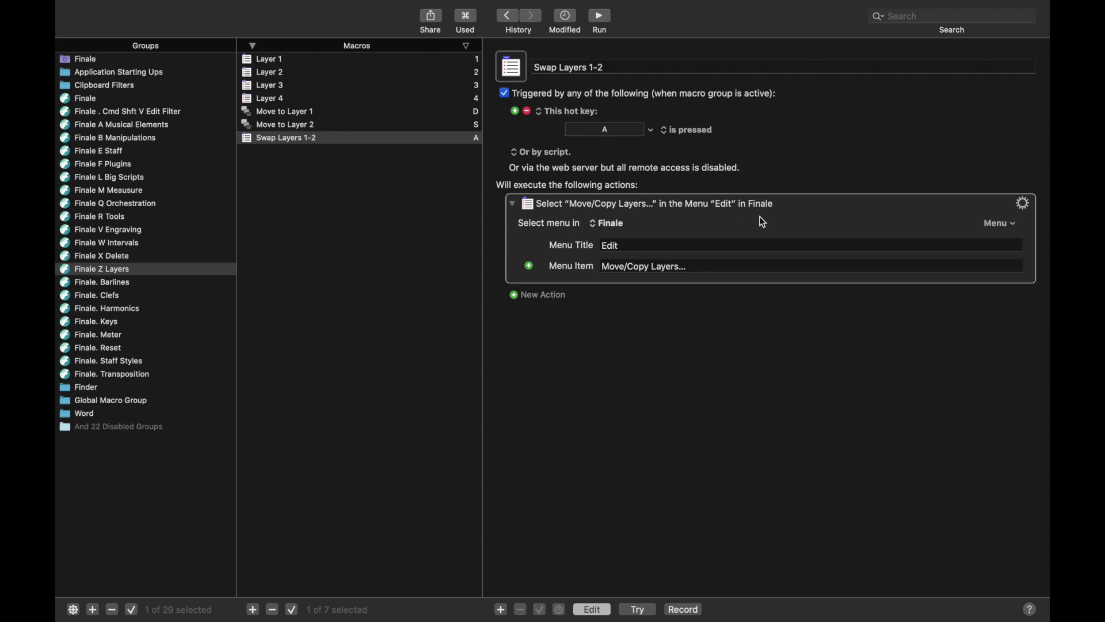
# Set the menu action to Finale > Plug-ins > JW Lua > Swap Layers 1-2.
pyautogui.click(1005, 228)
pyautogui.moveTo(981, 261)
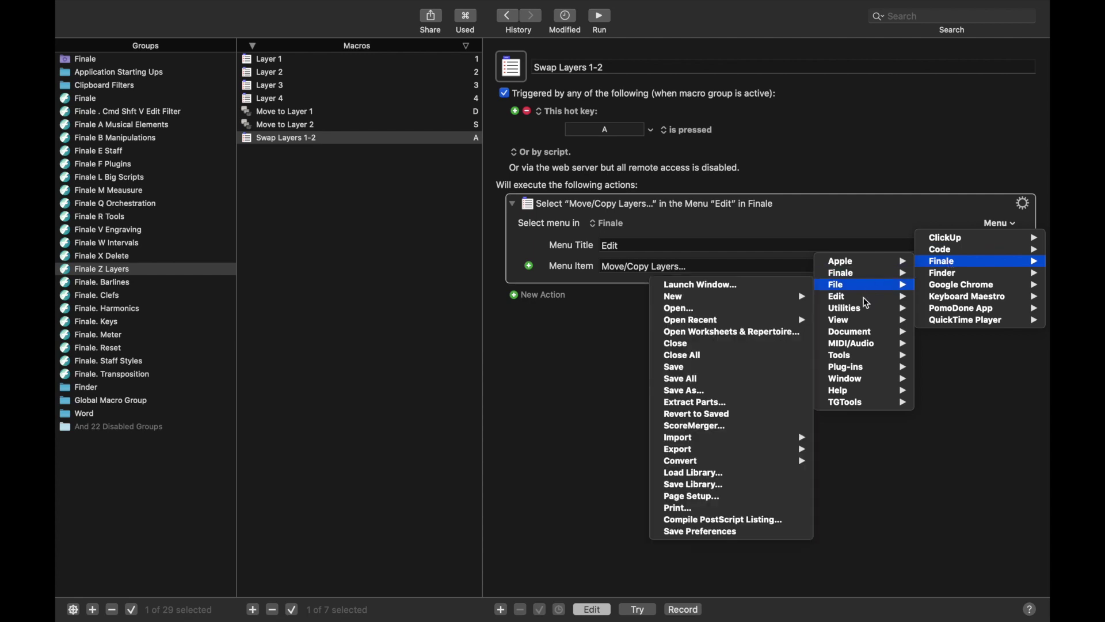
pyautogui.moveTo(847, 368)
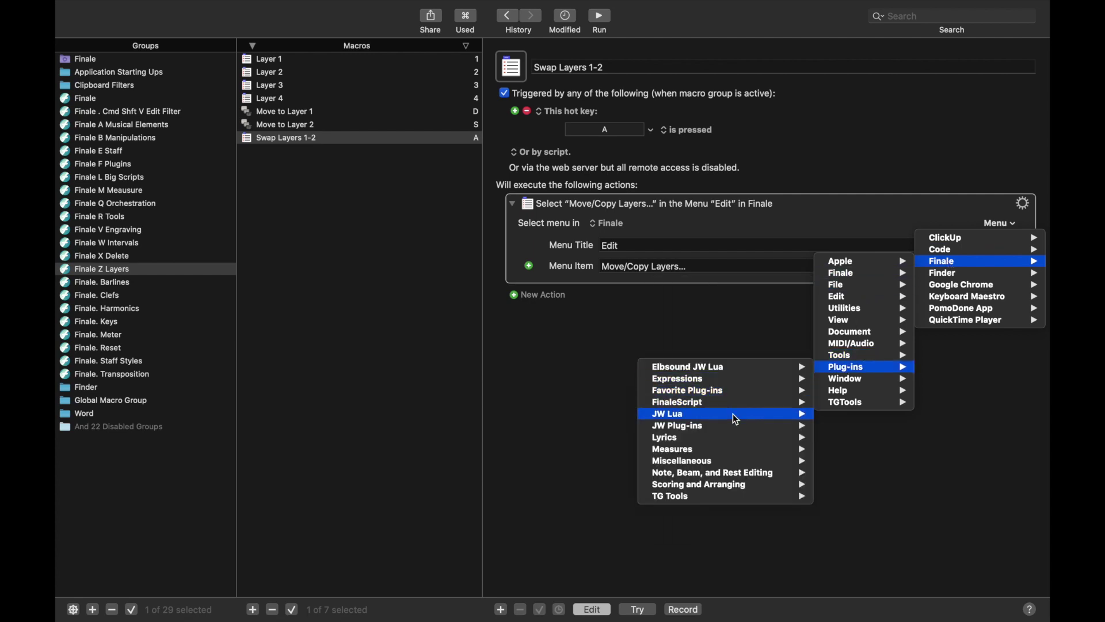
pyautogui.moveTo(733, 413)
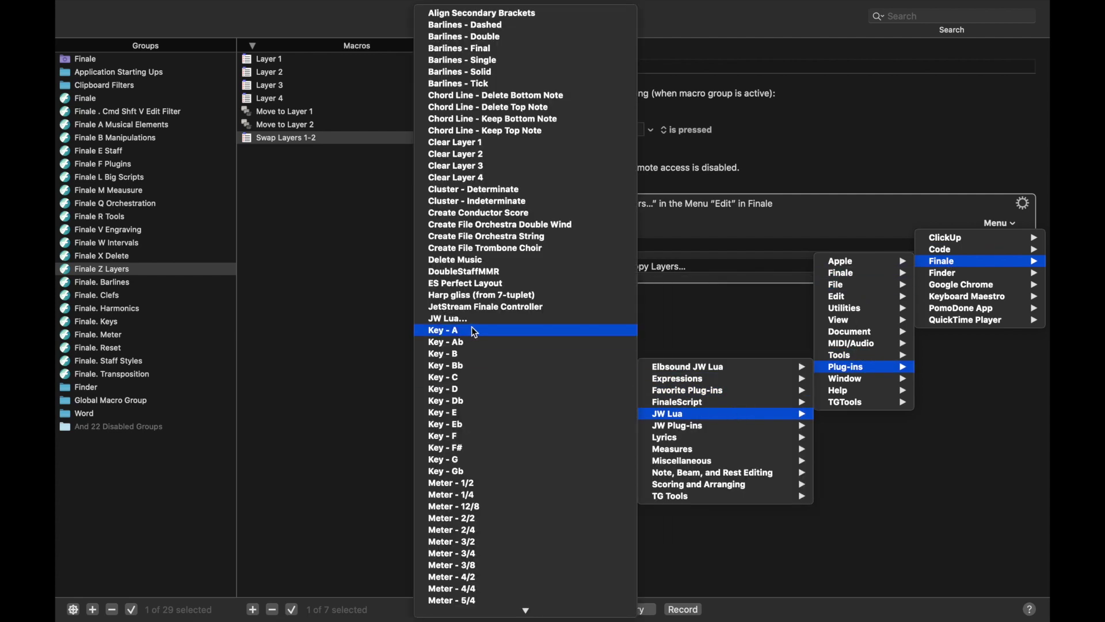
pyautogui.scroll(-10, 472, 326)
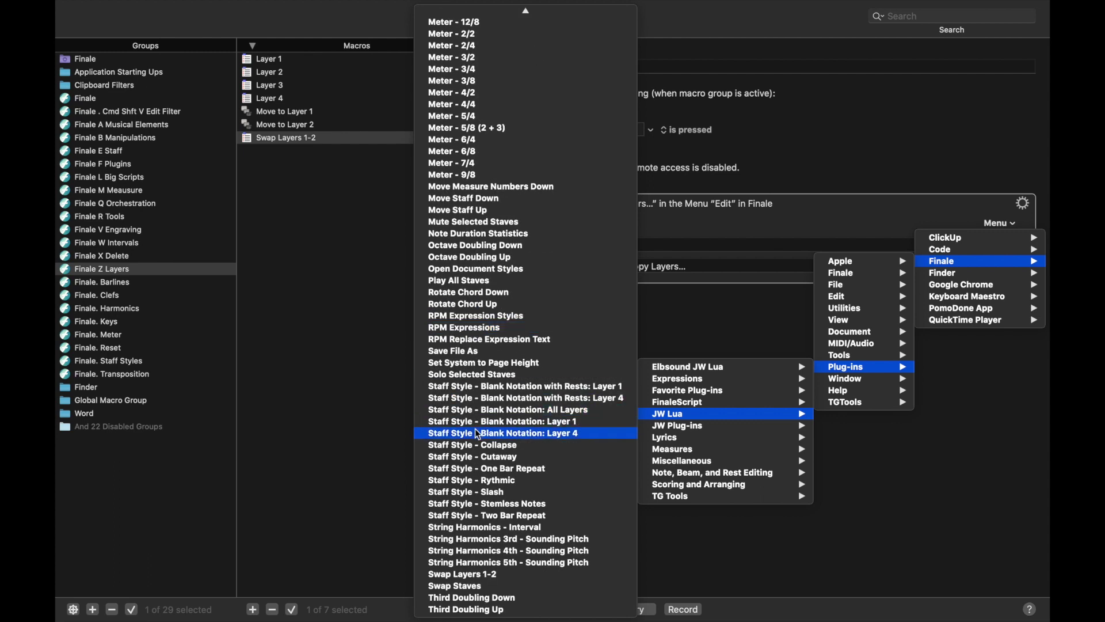
pyautogui.click(483, 574)
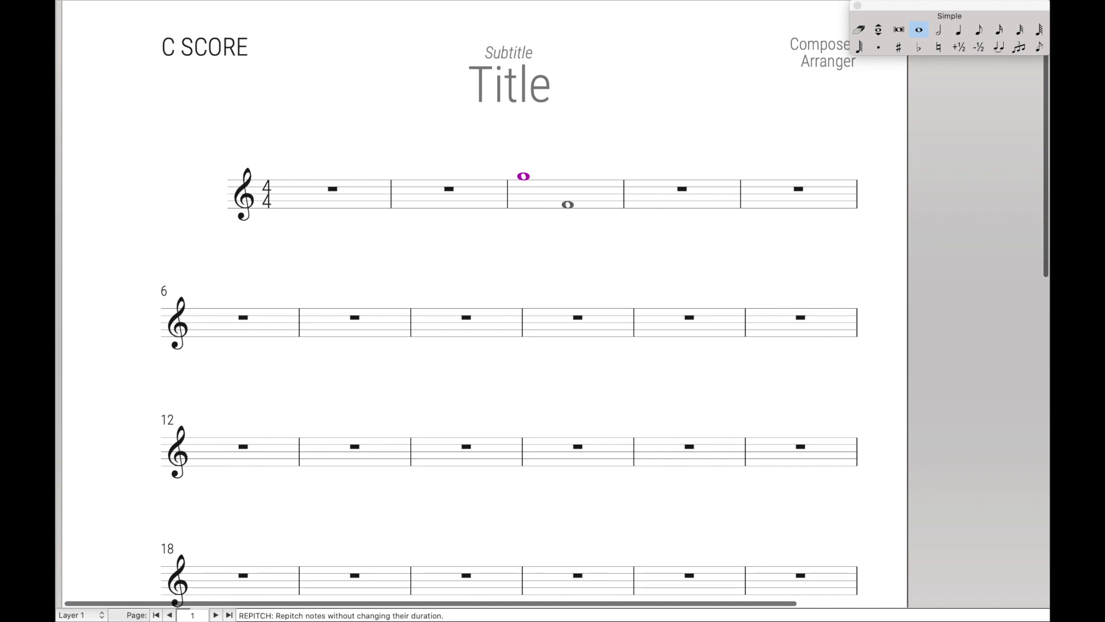
# Add a layer-2 whole note in measure 3, then swap its layers 1-2 via the Z palette and back.
pyautogui.press('alt+super+2')
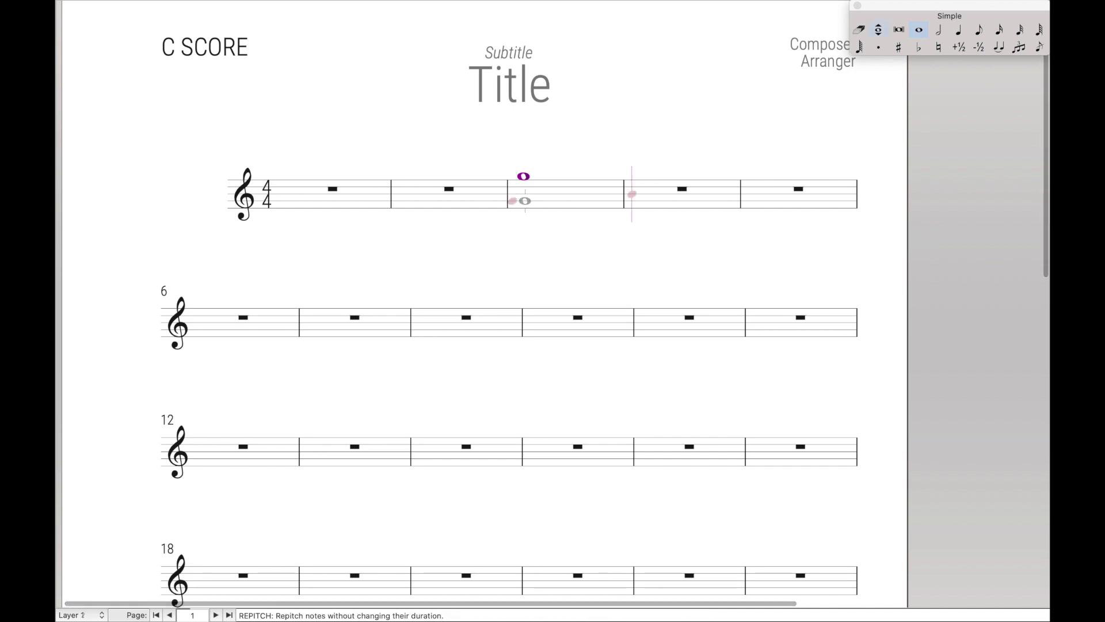
pyautogui.click(523, 194)
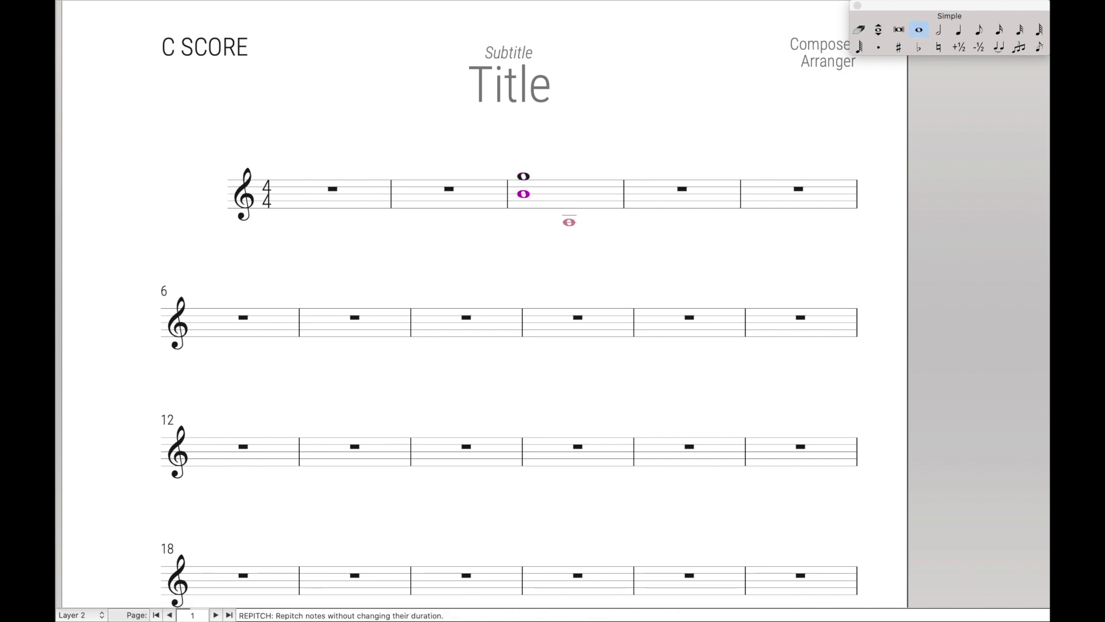
pyautogui.press('Escape')
pyautogui.click(581, 214)
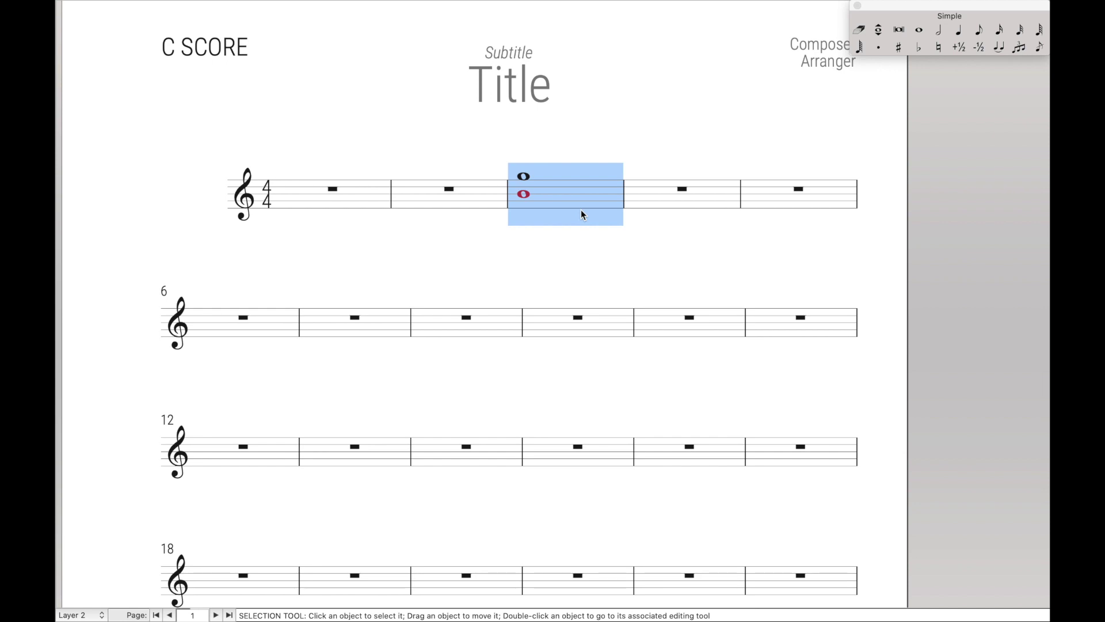
pyautogui.press('z')
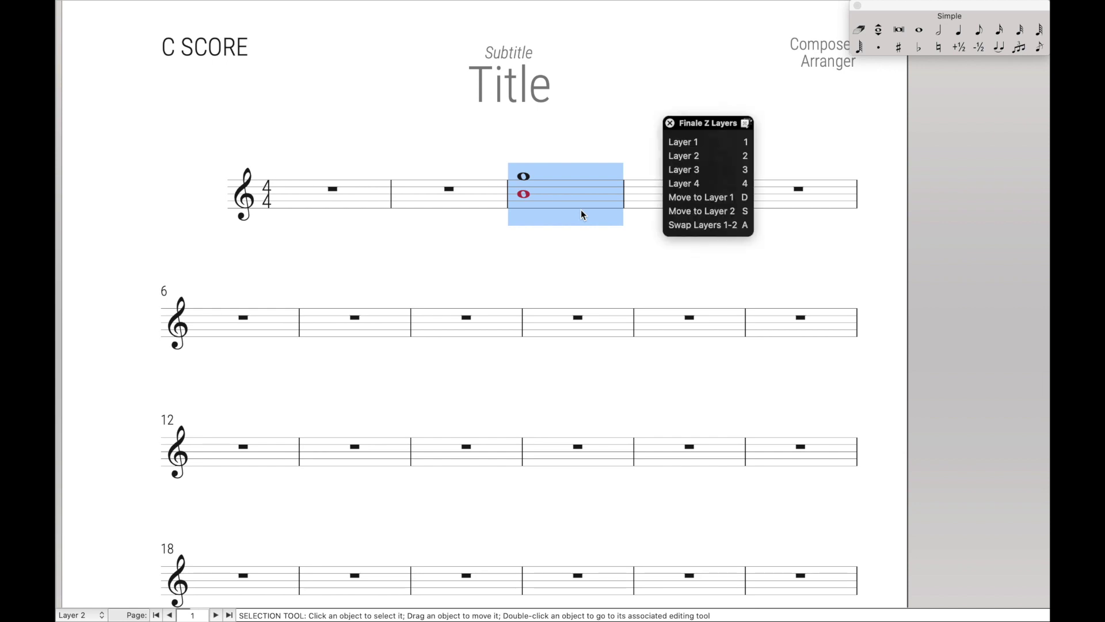
pyautogui.press('a')
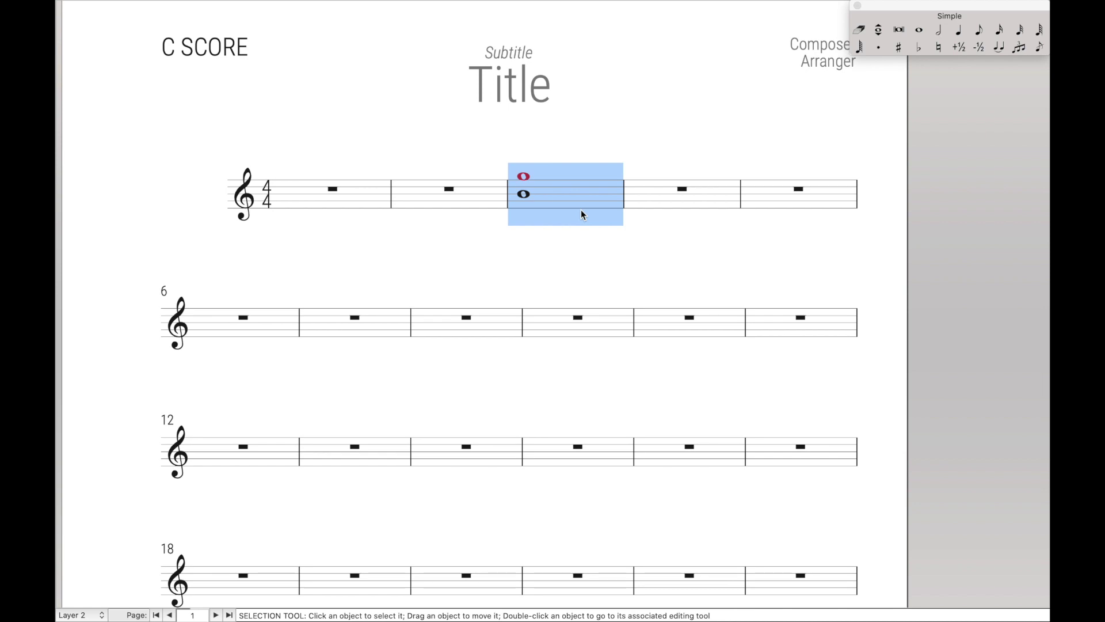
pyautogui.press('z')
pyautogui.press('a')
# Enter a whole note in measure 4 with Simple Entry and select the measure.
pyautogui.hotkey('ctrl', 'alt', 'shift', 'e')
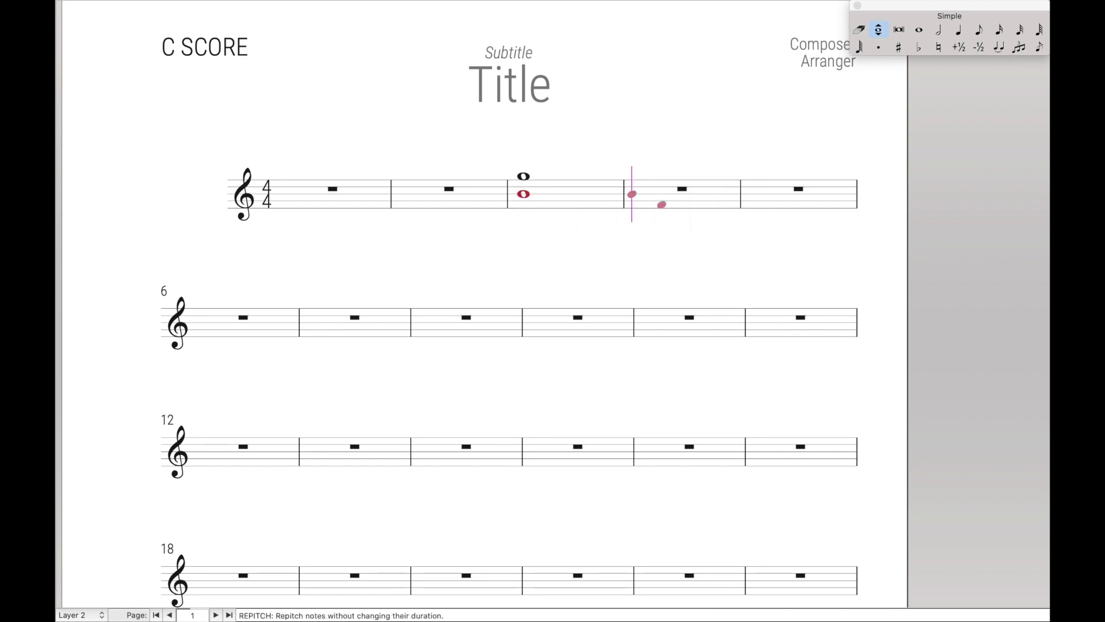
pyautogui.press('Up')
pyautogui.press('Down')
pyautogui.press('7')
pyautogui.press('Escape')
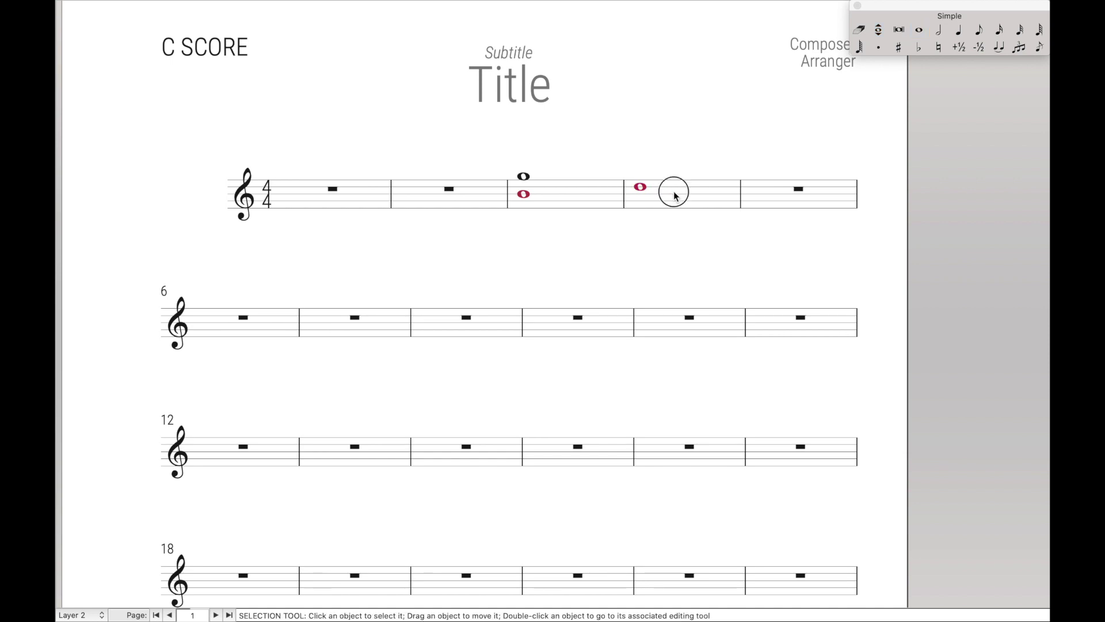
pyautogui.click(676, 196)
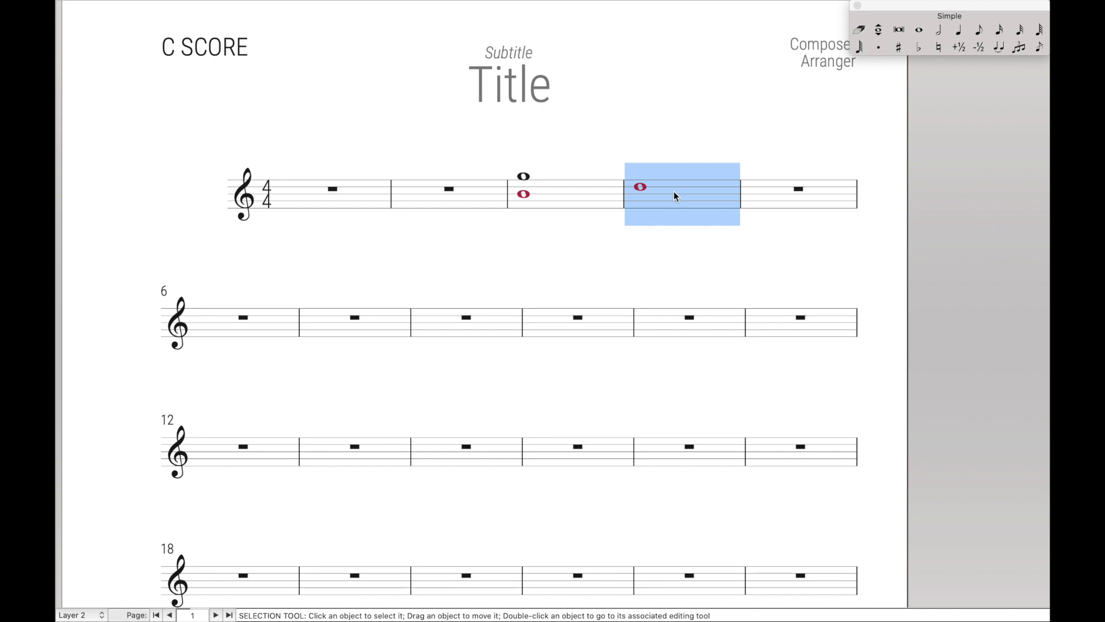
# Move measure 4's note between layers 1 and 2 with the Z palette, ending in layer 2.
pyautogui.press('z')
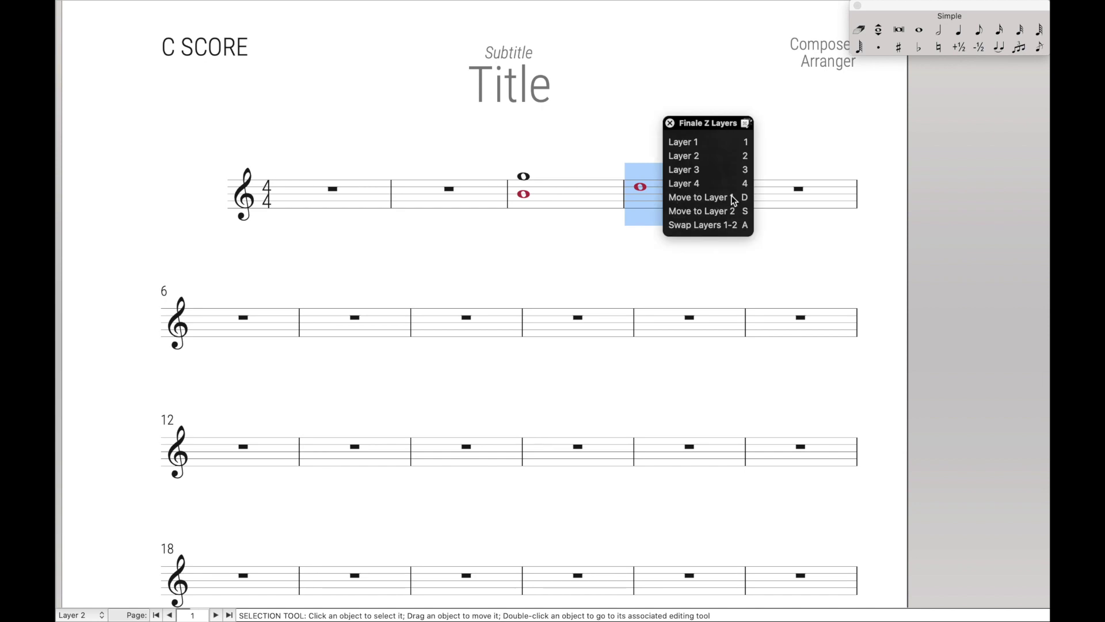
pyautogui.press('d')
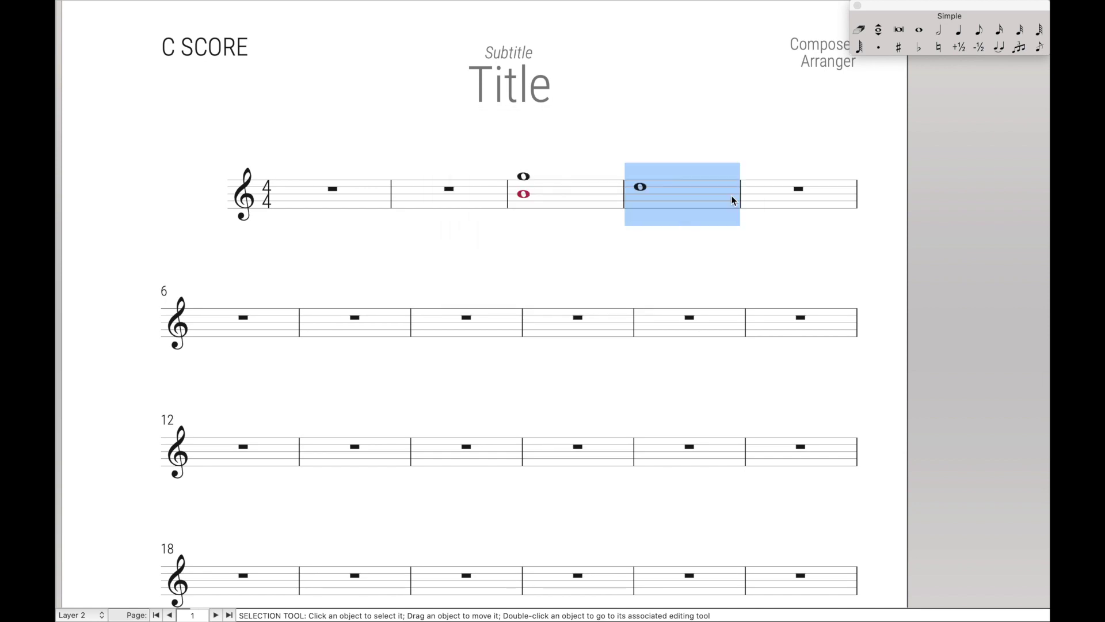
pyautogui.press('z')
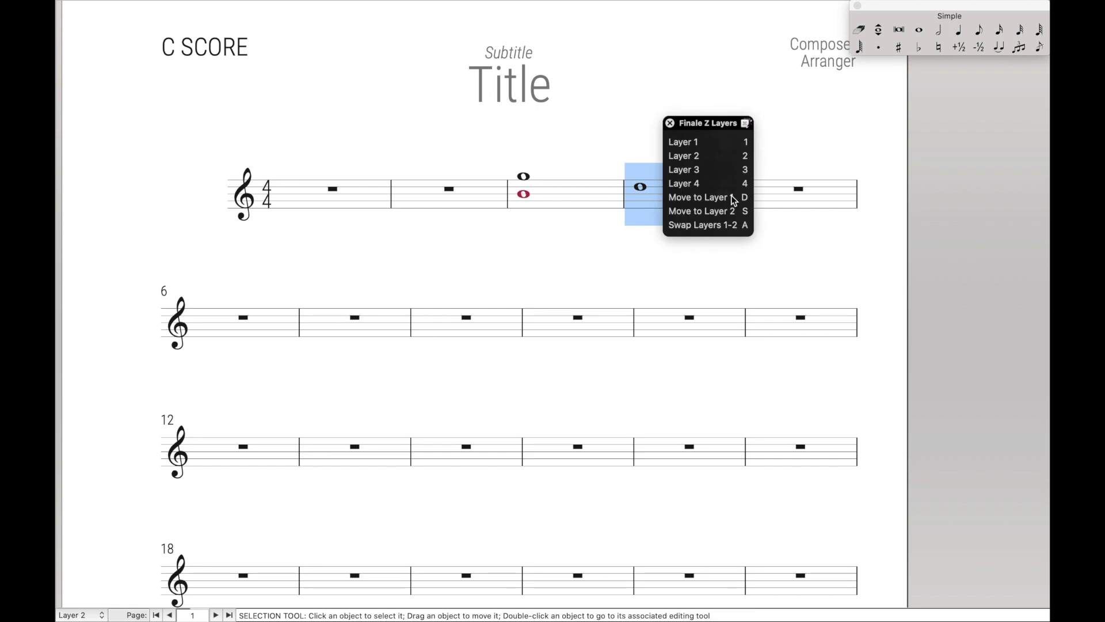
pyautogui.press('s')
pyautogui.press('z')
pyautogui.press('d')
pyautogui.press('z')
pyautogui.press('s')
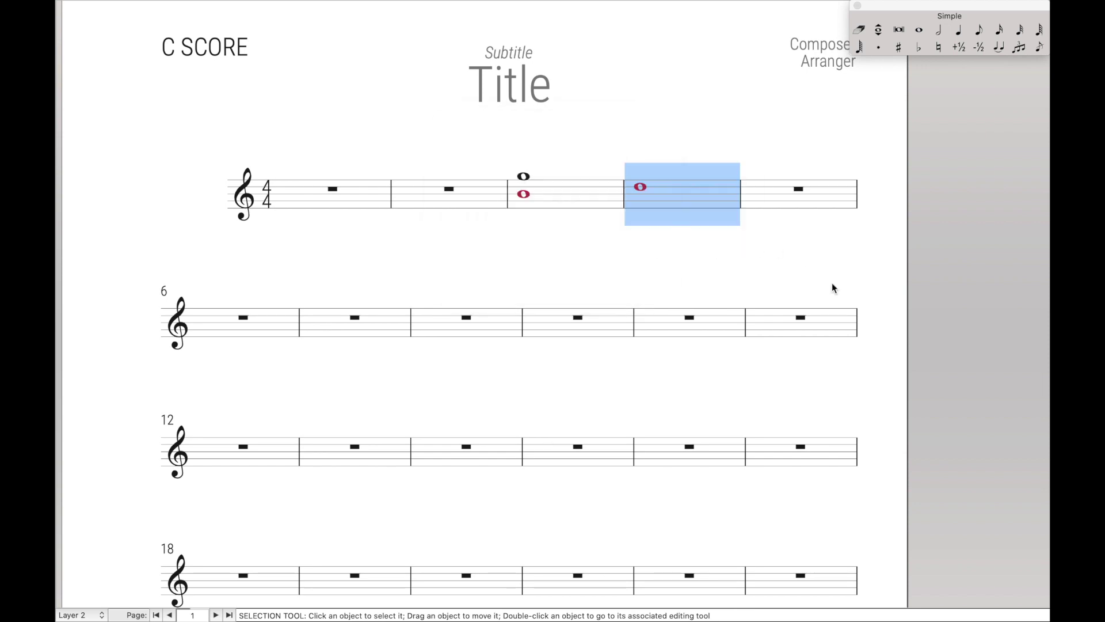
# Select measure 3 and swap its layers 1-2, then swap them back.
pyautogui.click(523, 190)
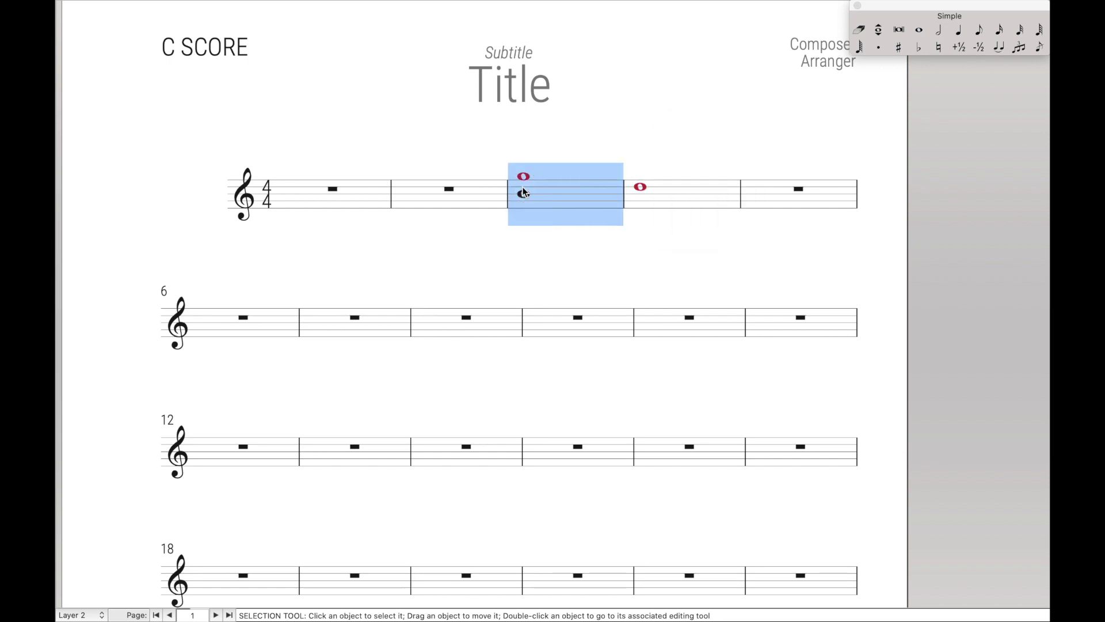
pyautogui.press('z')
pyautogui.press('s')
pyautogui.press('z')
pyautogui.press('a')
# Bring up the Finale R Tools palette with Ctrl+T and deselect measure 3.
pyautogui.hotkey('ctrl', 't')
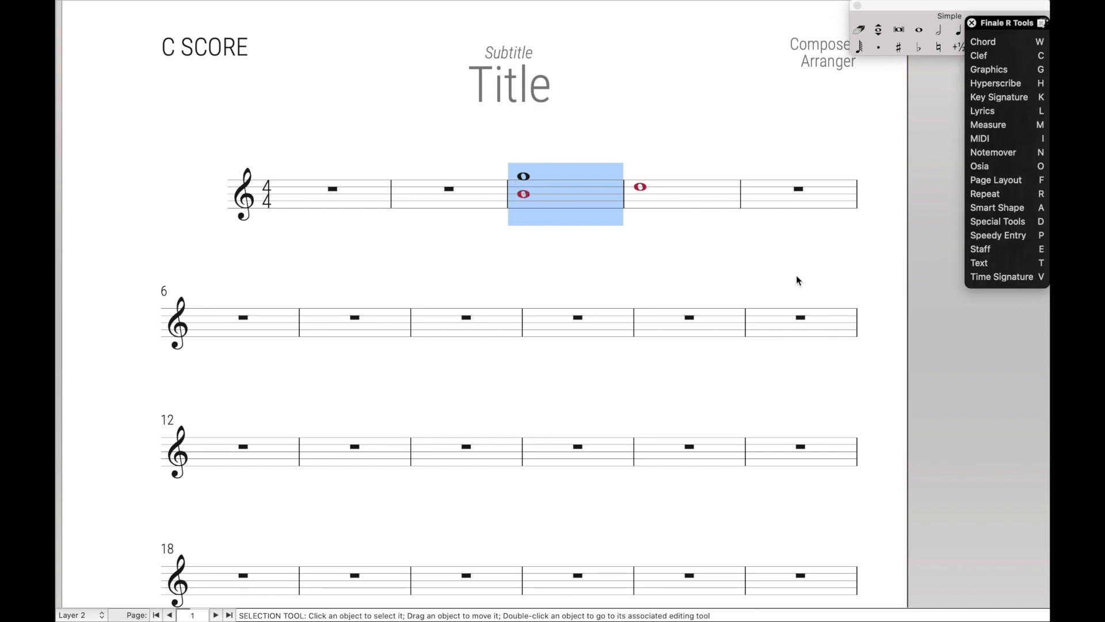
pyautogui.click(744, 276)
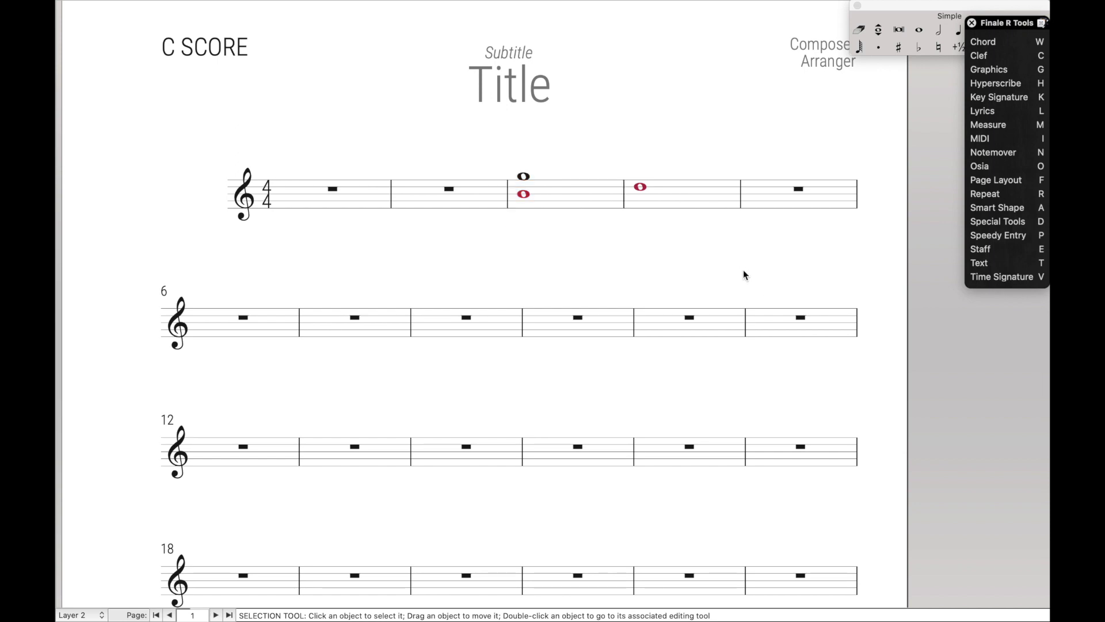
pyautogui.moveTo(462, 4)
pyautogui.click(454, 7)
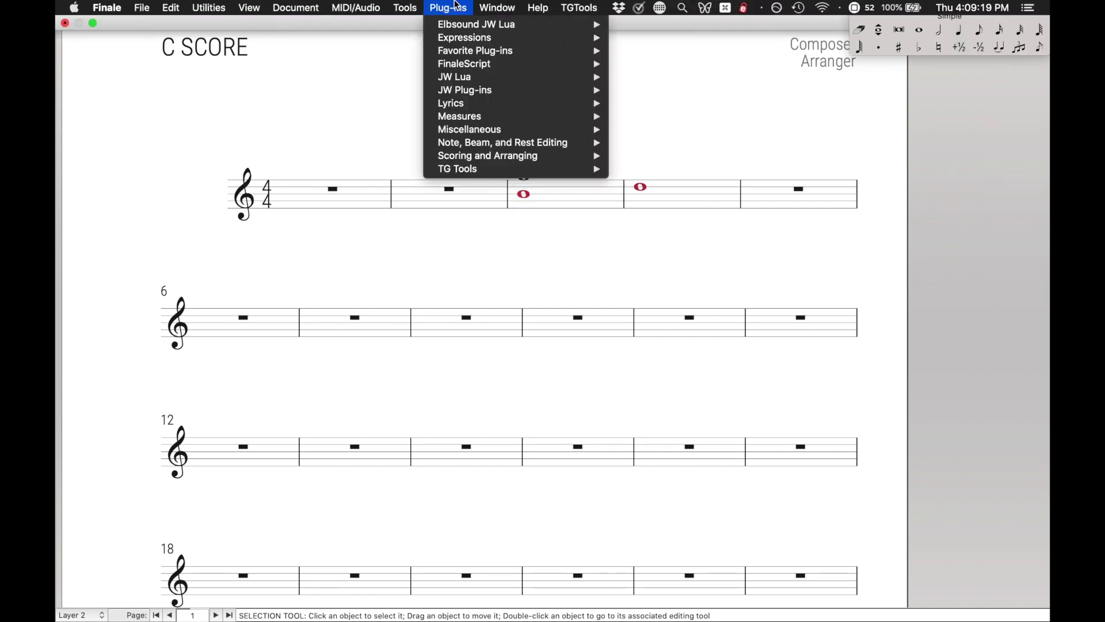
pyautogui.moveTo(478, 80)
pyautogui.scroll(-10, 714, 126)
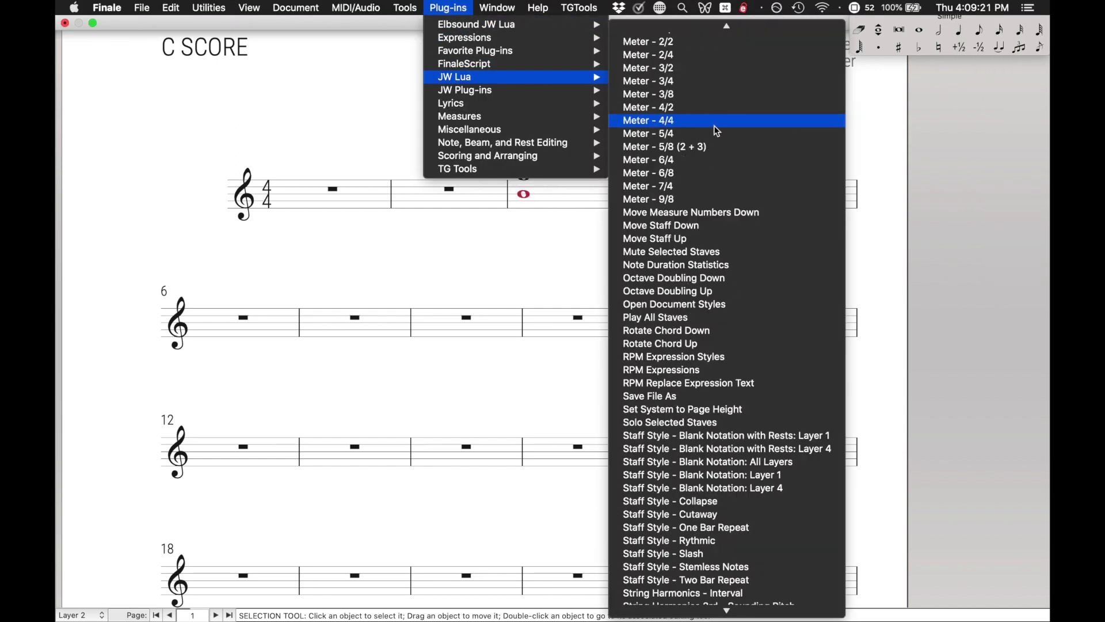
pyautogui.scroll(10, 752, 429)
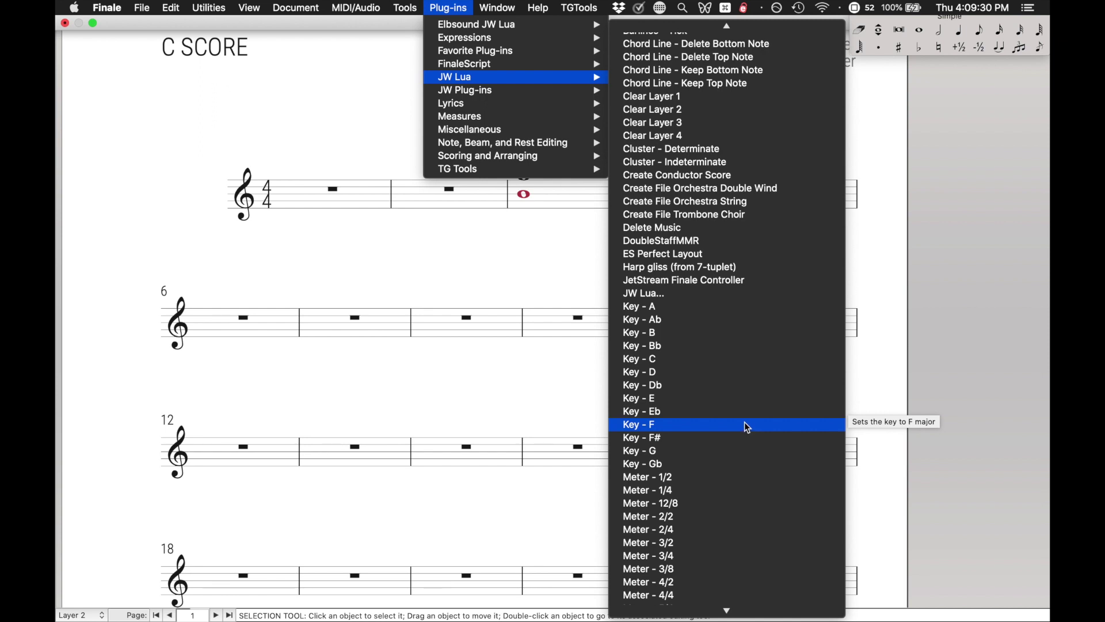
pyautogui.click(503, 280)
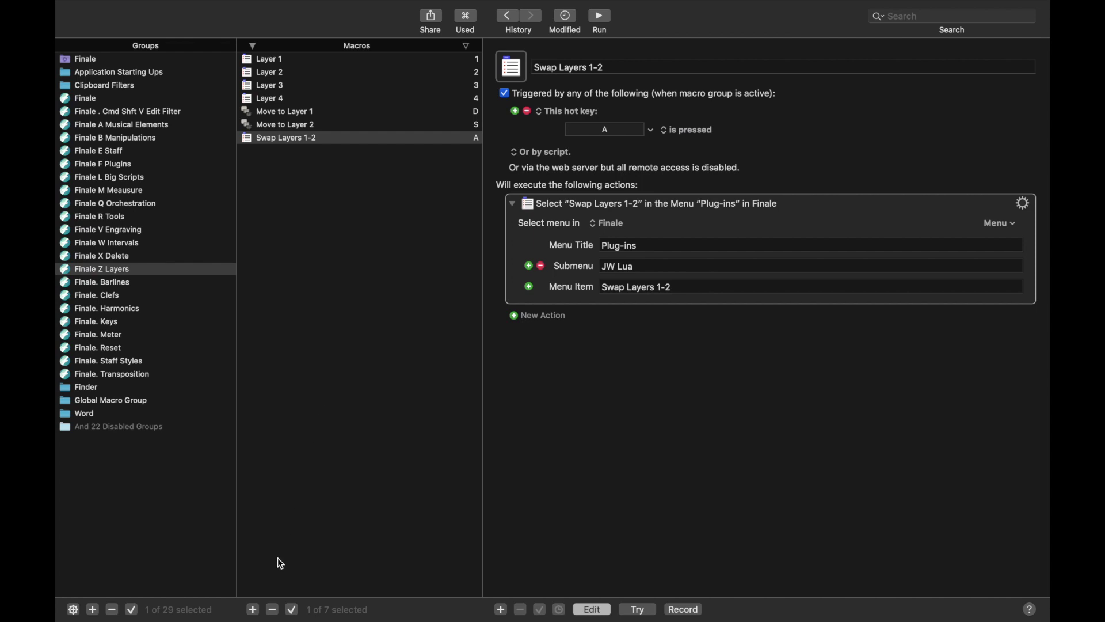
# Add a new empty macro named 'Clear Layer 1' to the Finale Z Layers group.
pyautogui.click(254, 609)
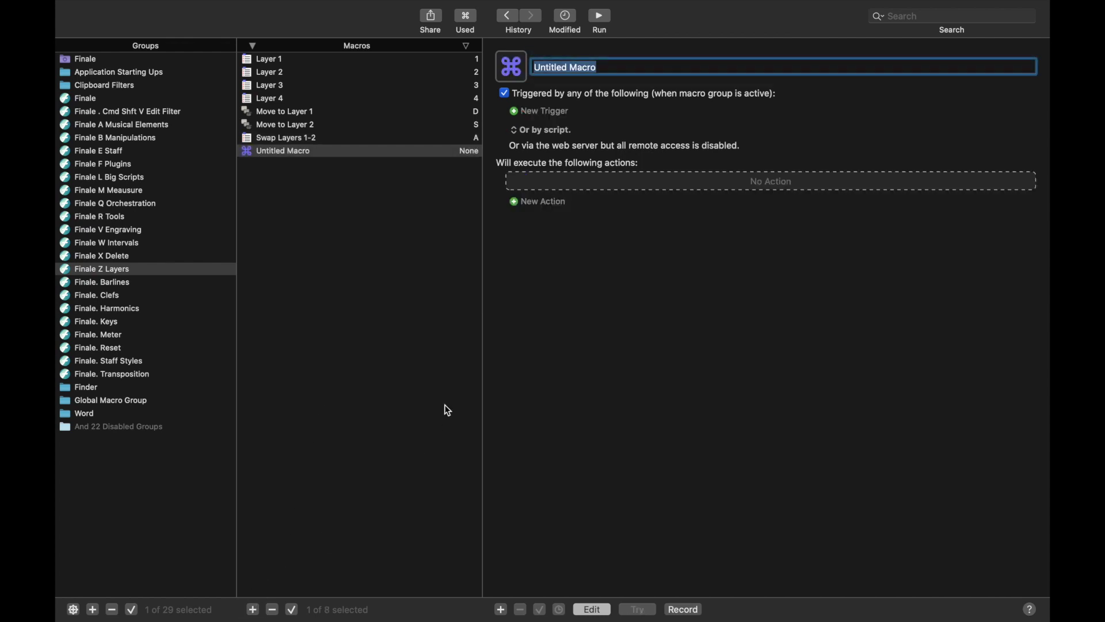
pyautogui.write('Cla')
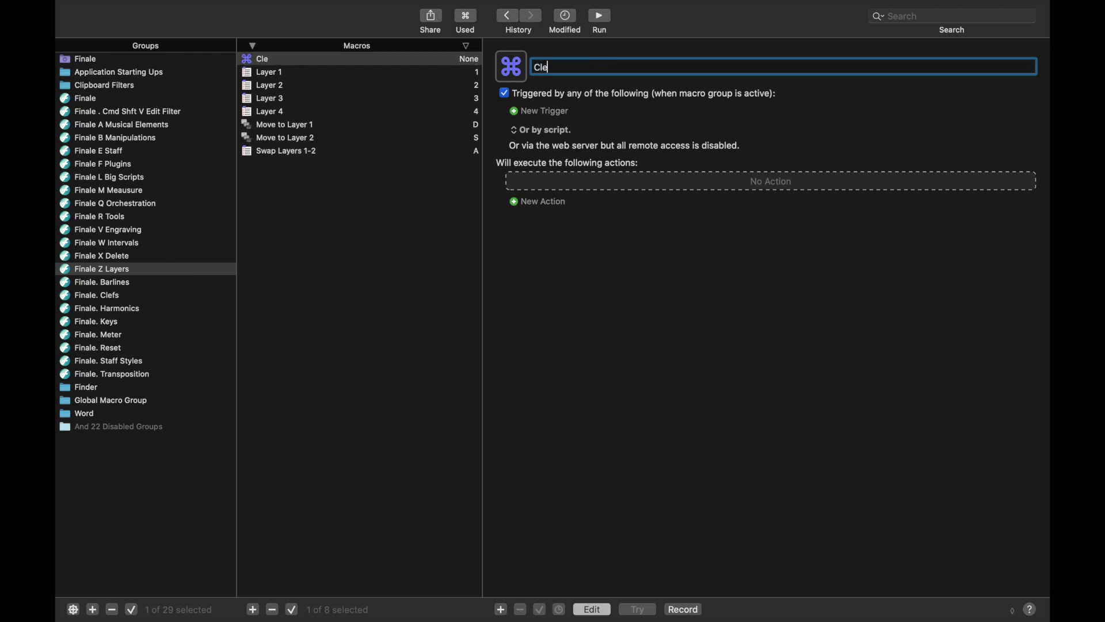
pyautogui.write('ar Layer 1')
pyautogui.press('BackSpace')
pyautogui.press('BackSpace')
pyautogui.press('BackSpace')
pyautogui.write('r 1')
# Give the Clear Layer 1 macro a hot key trigger of Q.
pyautogui.click(547, 113)
pyautogui.click(545, 115)
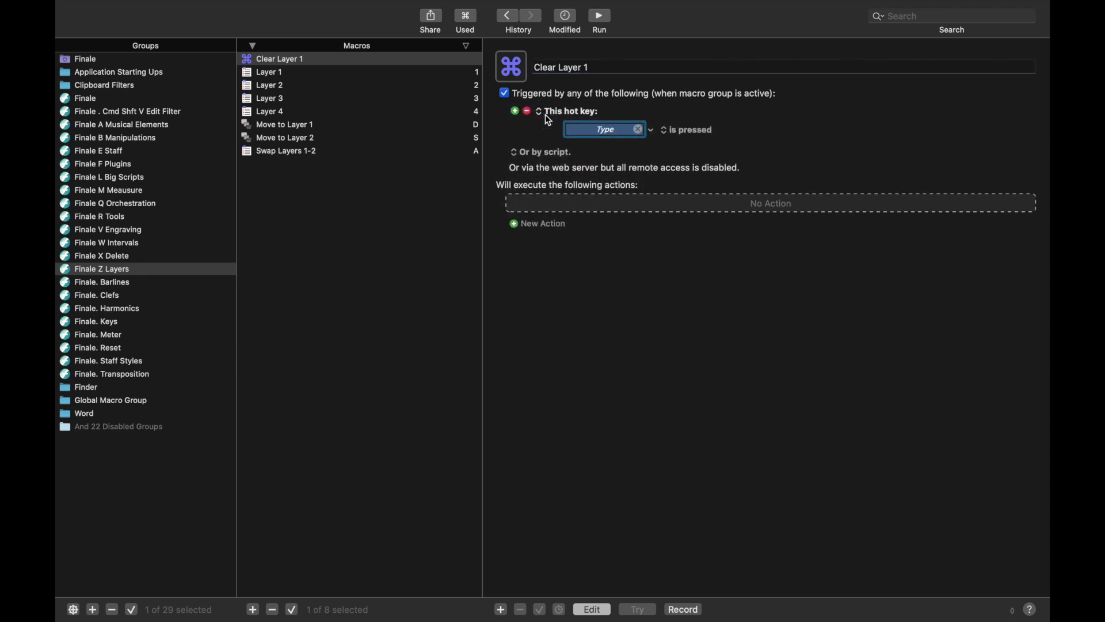
pyautogui.press('q')
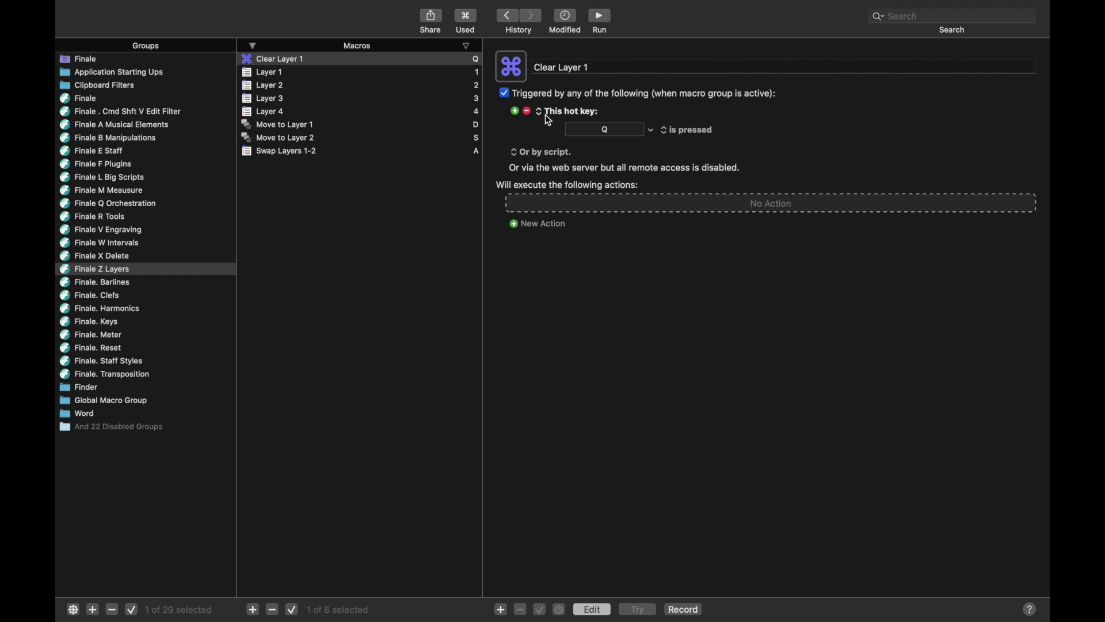
# Search the actions for 'menu' and add a Select or Show a Menu Item action.
pyautogui.click(548, 223)
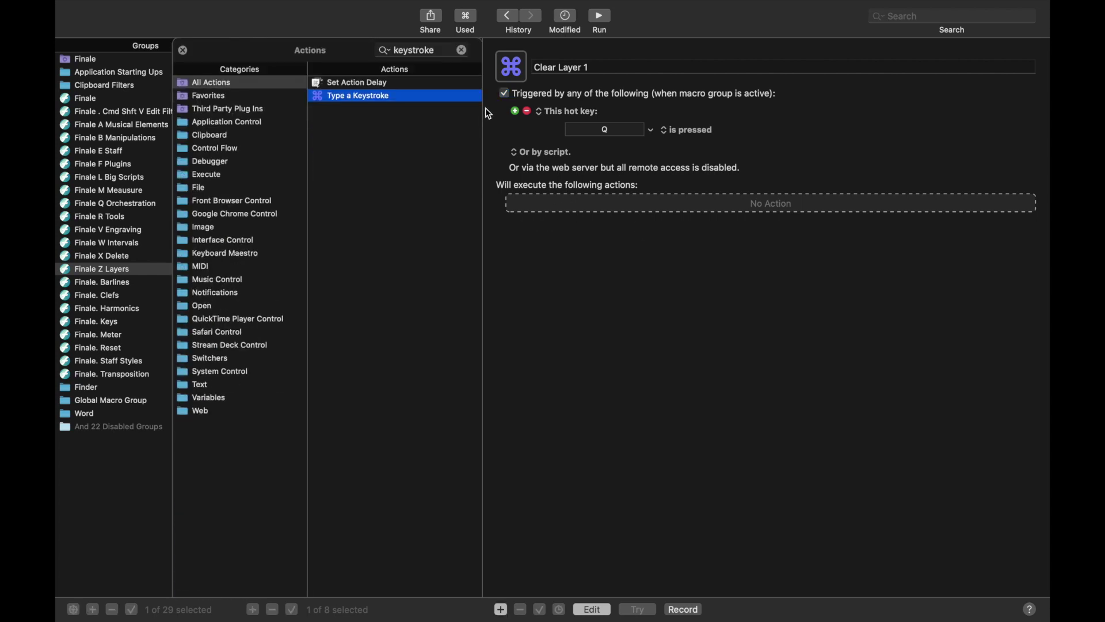
pyautogui.doubleClick(430, 53)
pyautogui.write('menu')
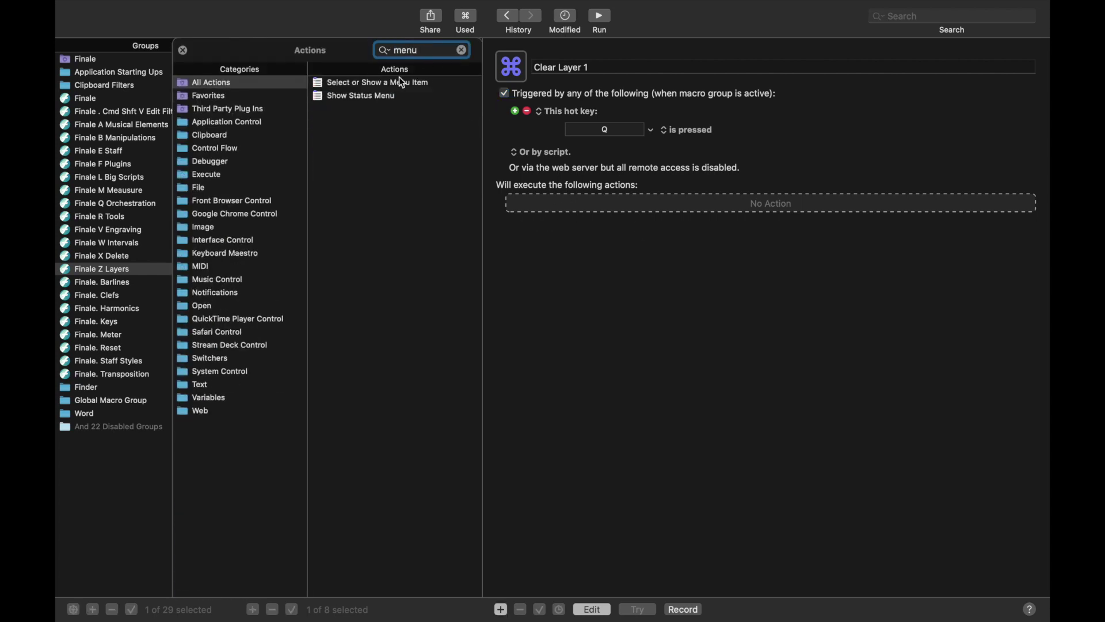
pyautogui.moveTo(402, 82); pyautogui.dragTo(879, 214)
# Target the action at Finale's Plug-ins > JW Lua > Clear Layer 1, then return to Finale.
pyautogui.click(991, 224)
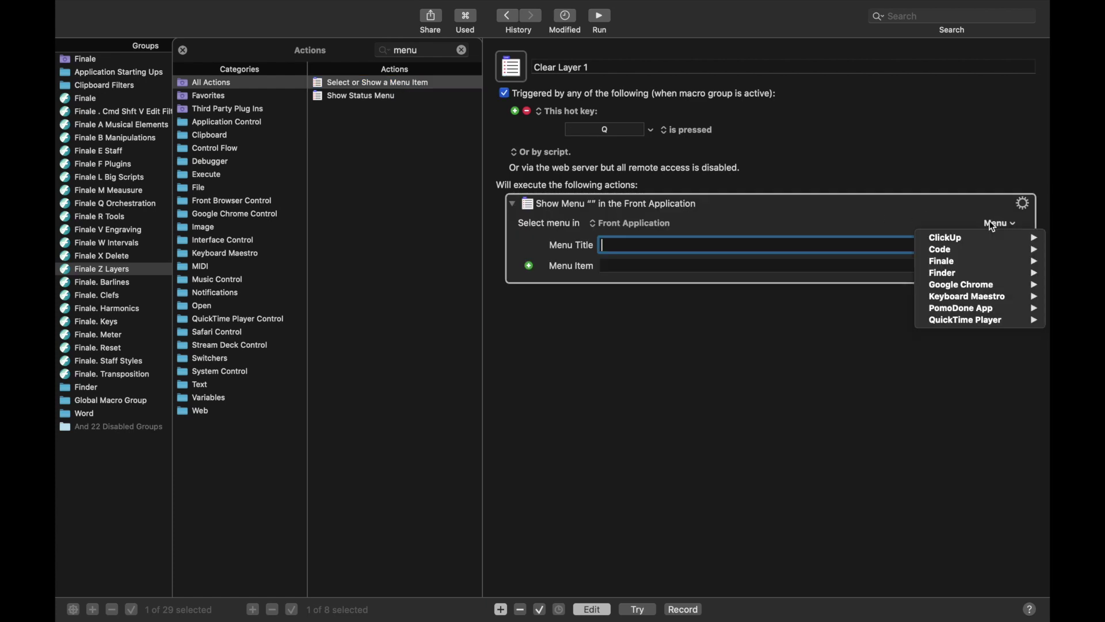
pyautogui.moveTo(950, 263)
pyautogui.moveTo(888, 369)
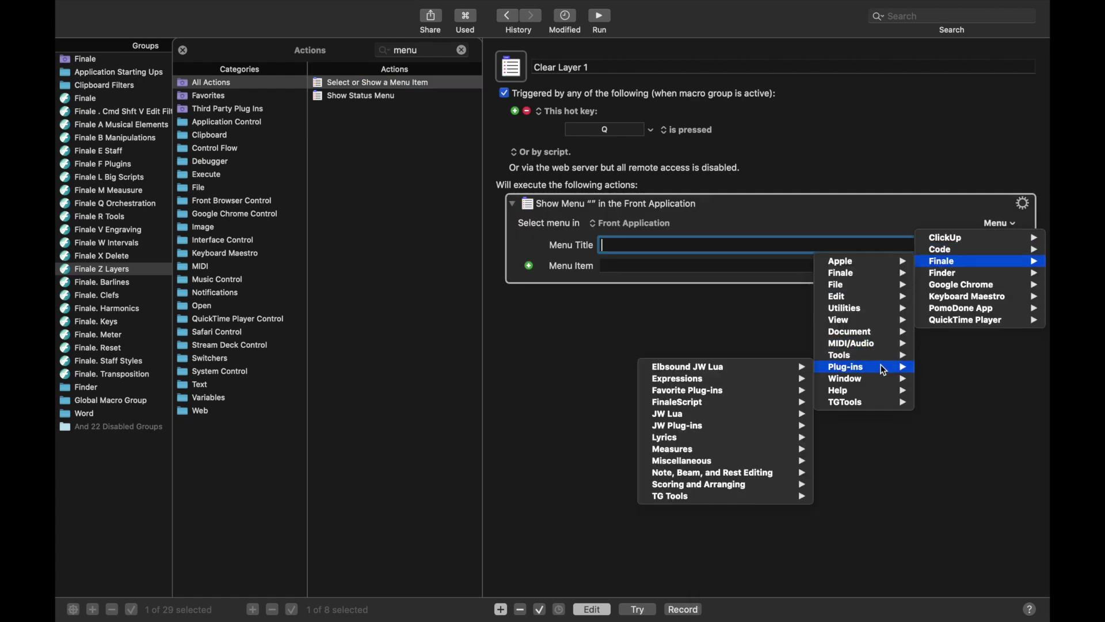
pyautogui.moveTo(727, 415)
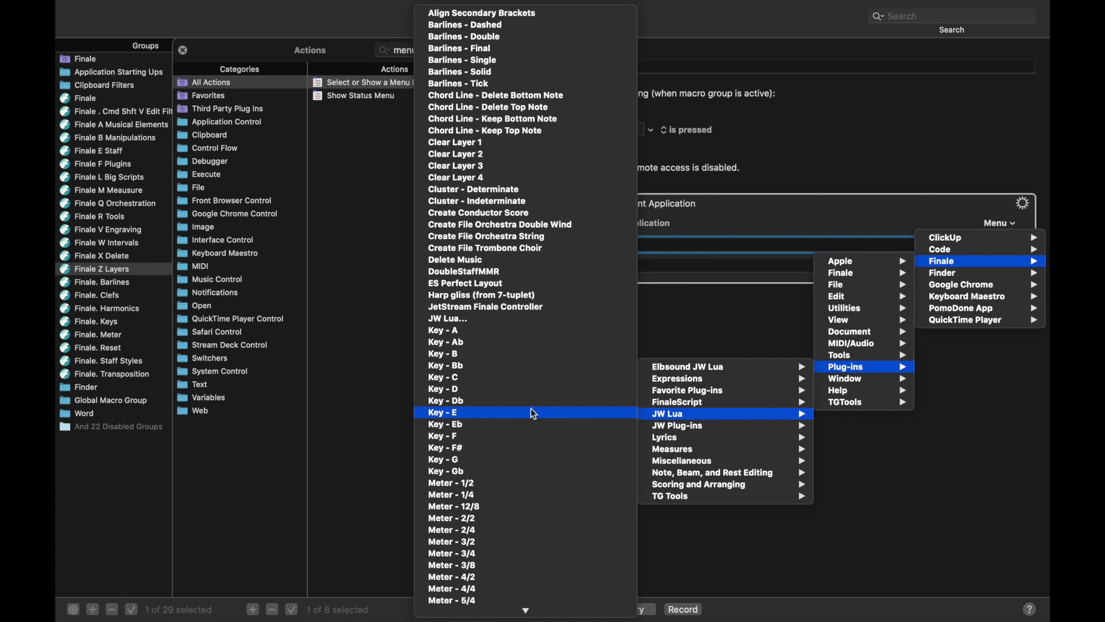
pyautogui.scroll(-10, 534, 412)
pyautogui.scroll(8, 535, 413)
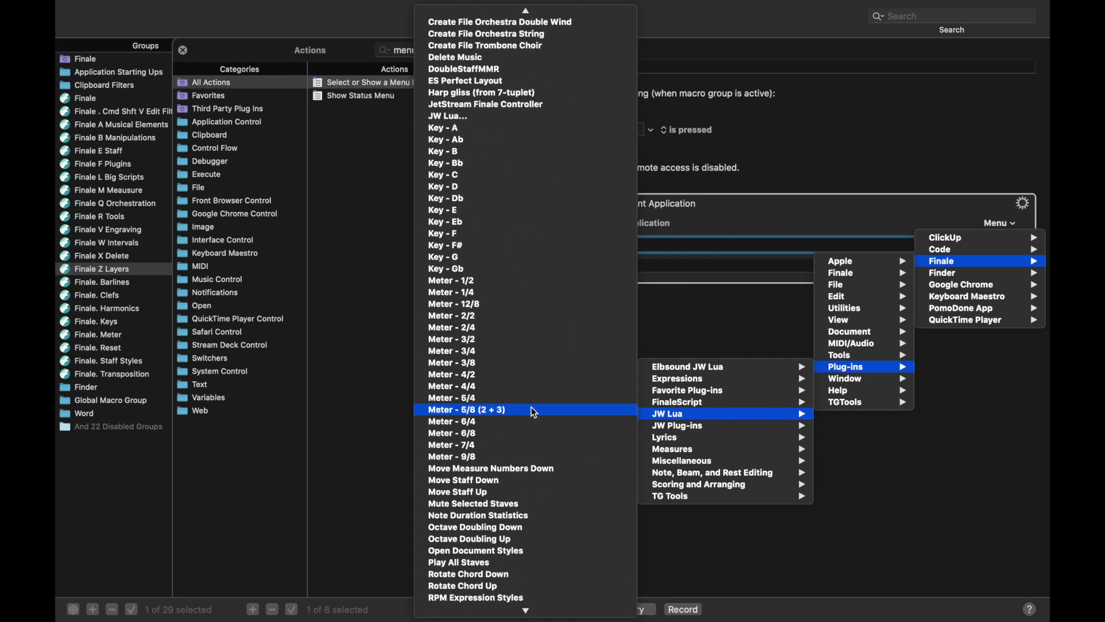
pyautogui.scroll(5, 536, 230)
pyautogui.click(481, 128)
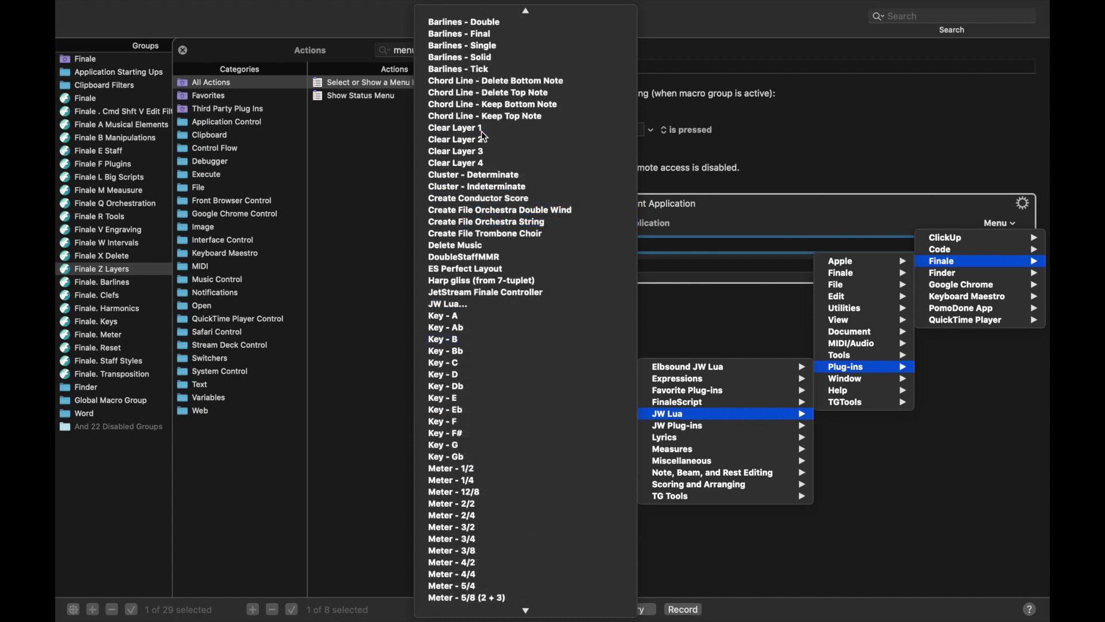
pyautogui.click(183, 50)
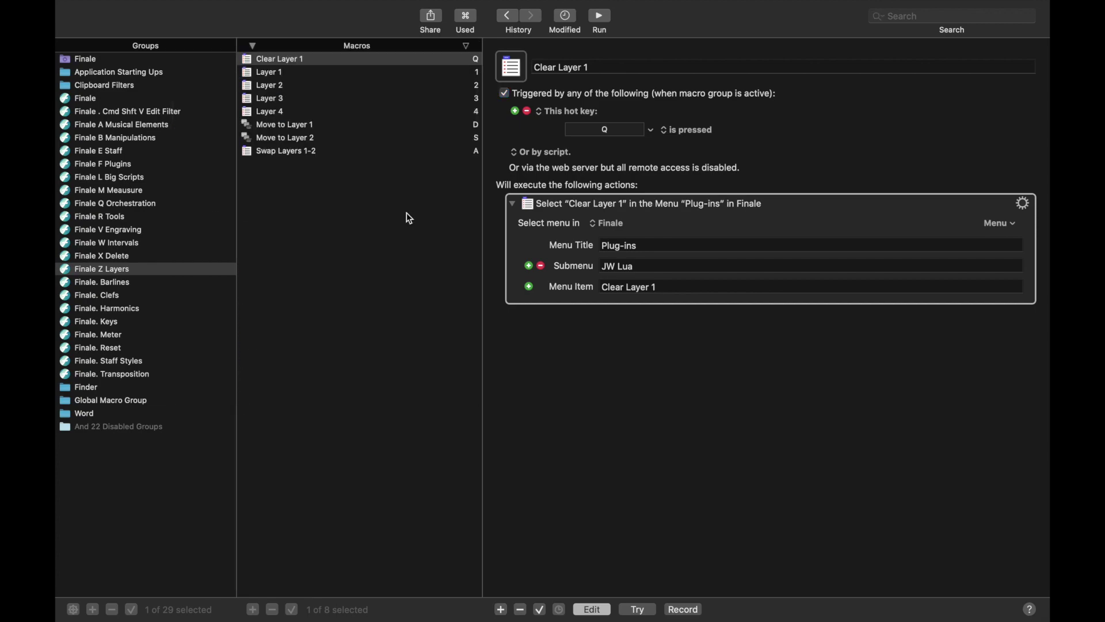
pyautogui.press('super+Tab')
# Select measure 3 and run the Clear Layer 1 macro to remove its black layer-1 whole note.
pyautogui.click(558, 196)
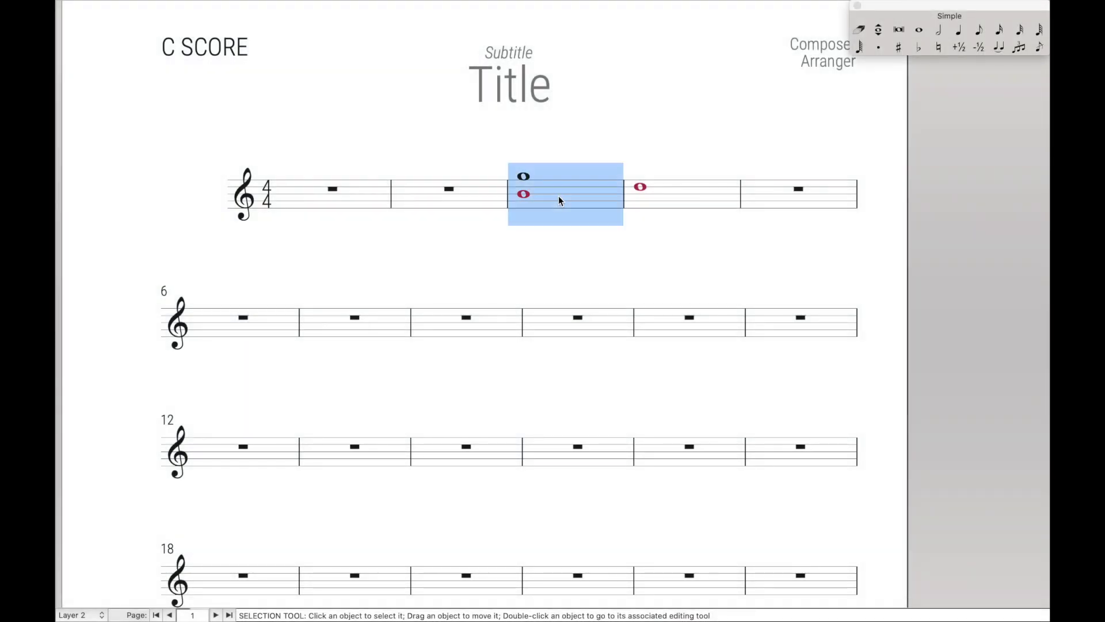
pyautogui.hotkey('ctrl', 'alt', 'l')
pyautogui.press('c')
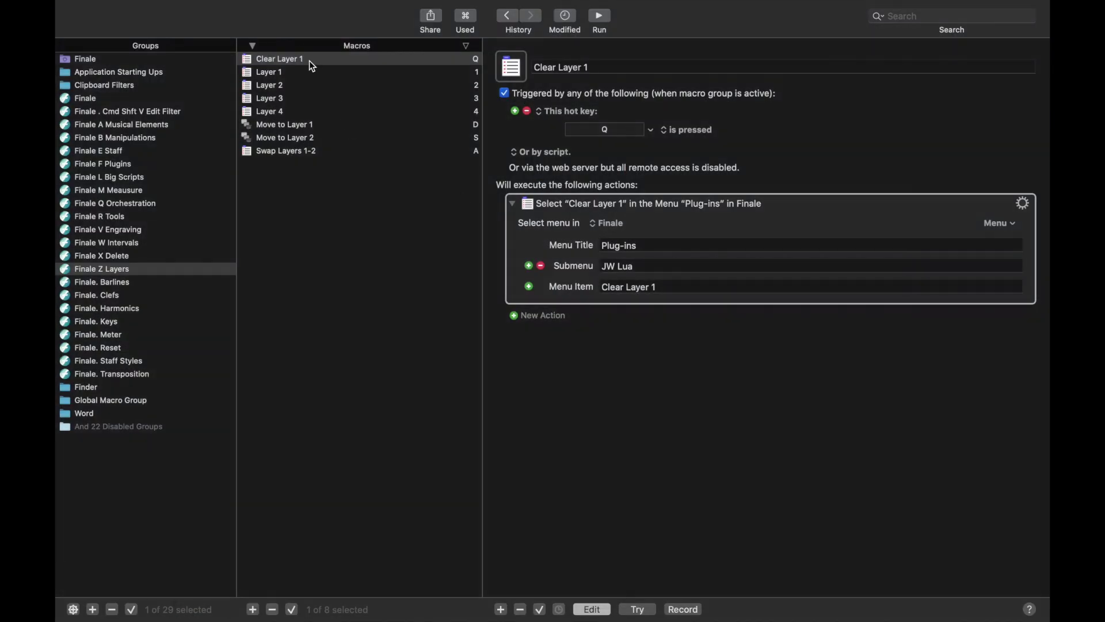
pyautogui.click(313, 62)
# Duplicate the macro as 'Clear Layer 2' with hot key W, calling the Clear Layer 2 plug-in.
pyautogui.press('super+d')
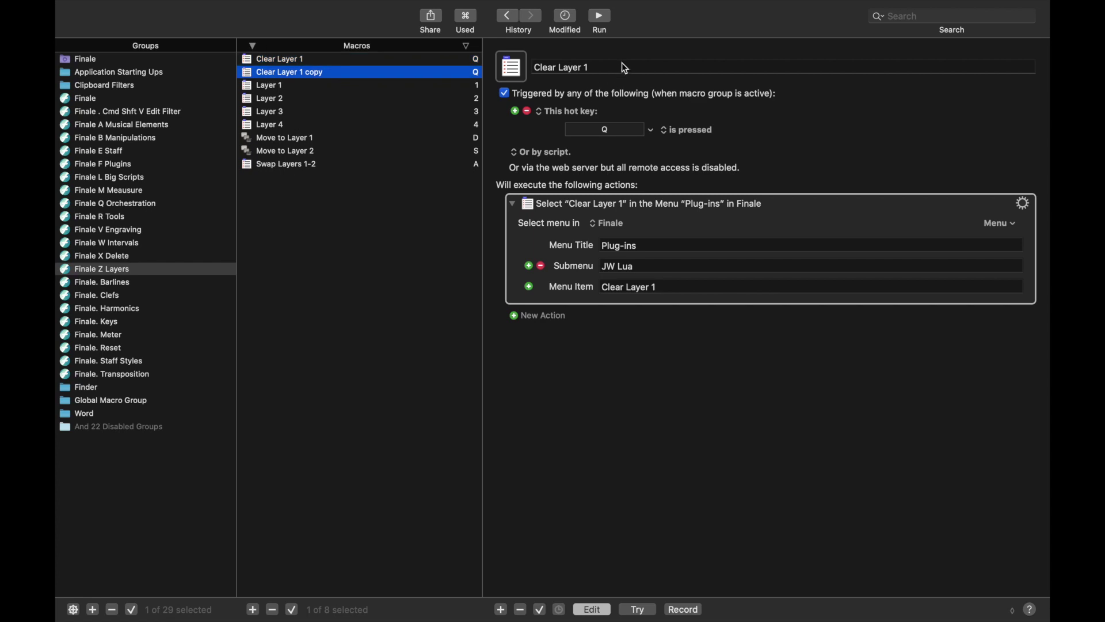
pyautogui.click(622, 64)
pyautogui.press('BackSpace')
pyautogui.press('BackSpace')
pyautogui.press('BackSpace')
pyautogui.press('BackSpace')
pyautogui.press('BackSpace')
pyautogui.press('BackSpace')
pyautogui.write('2')
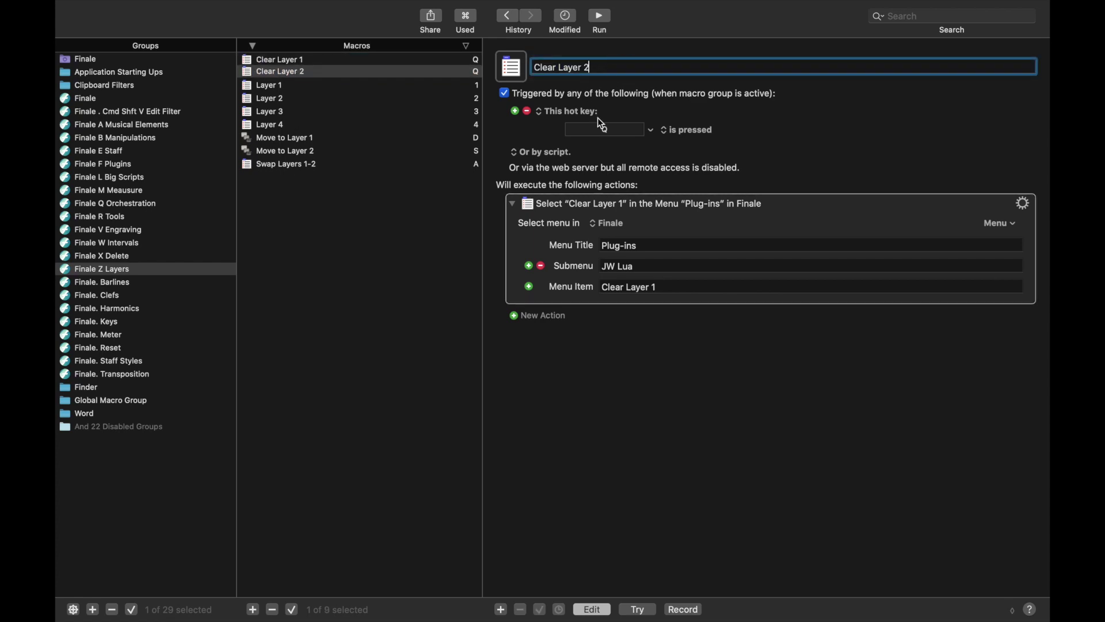
pyautogui.click(610, 133)
pyautogui.press('w')
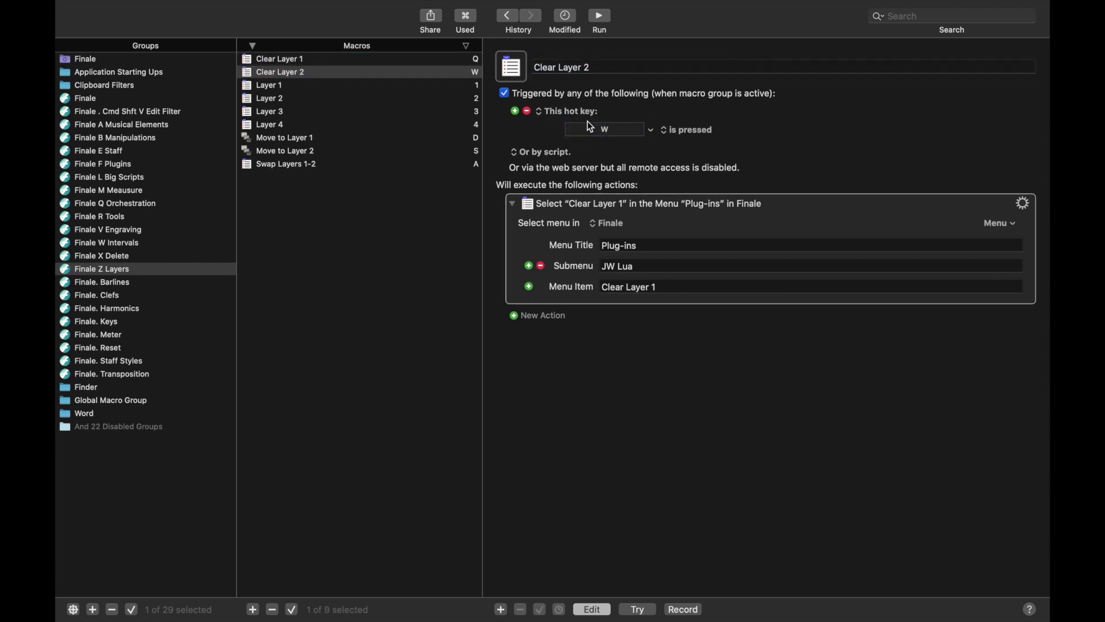
pyautogui.click(683, 287)
pyautogui.press('BackSpace')
pyautogui.write('2')
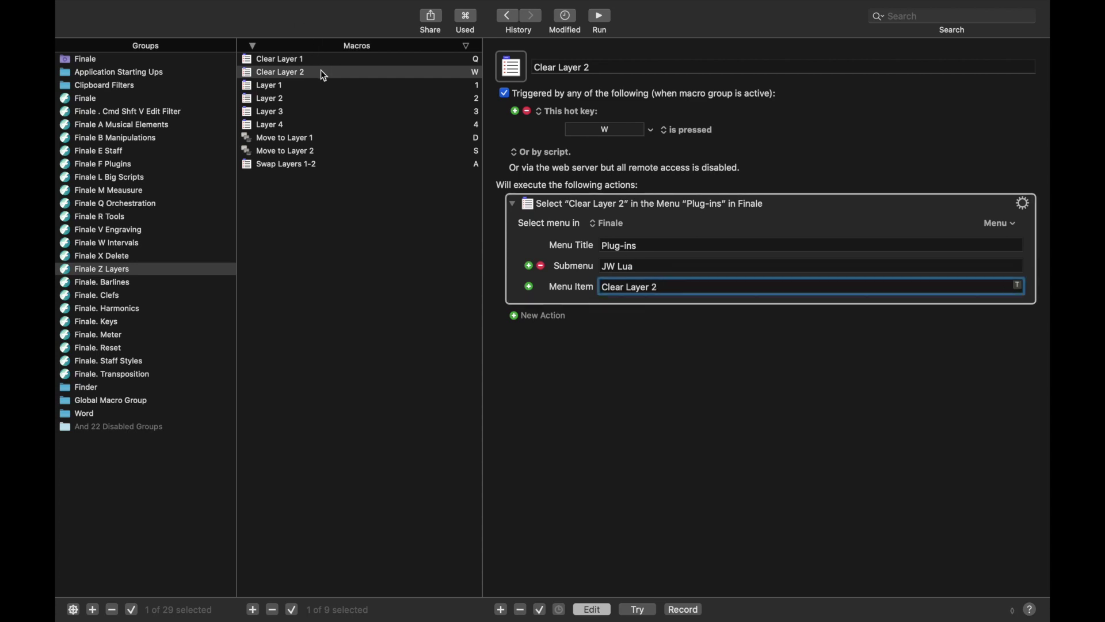
# Duplicate it as 'Clear Layer 3' with hot key E, calling the Clear Layer 3 plug-in.
pyautogui.click(320, 72)
pyautogui.press('super+d')
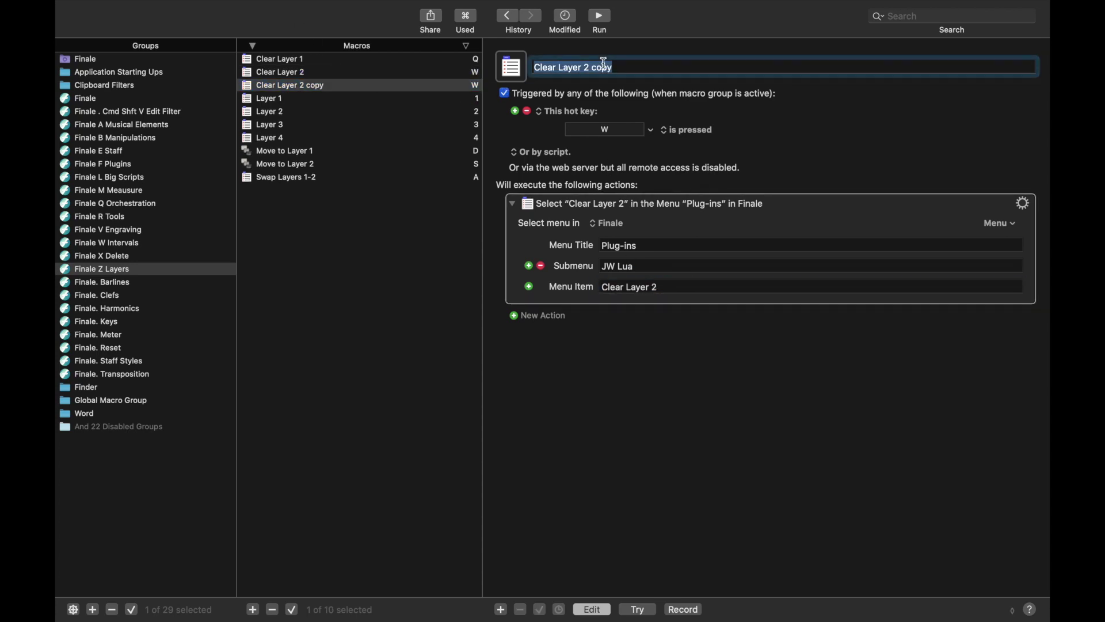
pyautogui.click(632, 67)
pyautogui.moveTo(632, 67); pyautogui.dragTo(575, 68)
pyautogui.write('3')
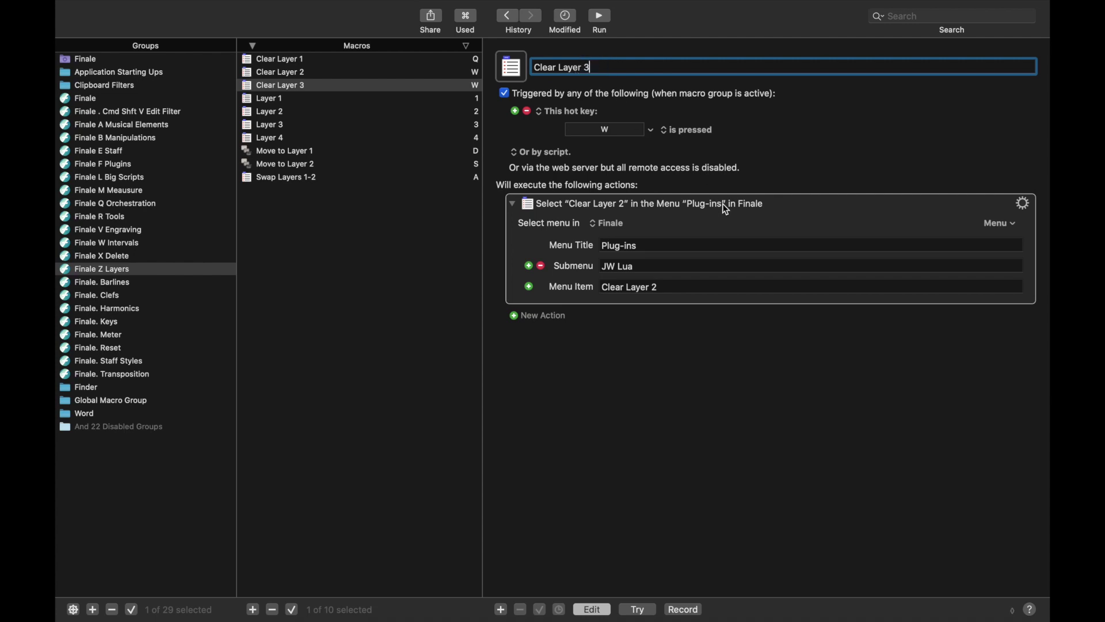
pyautogui.click(611, 130)
pyautogui.press('e')
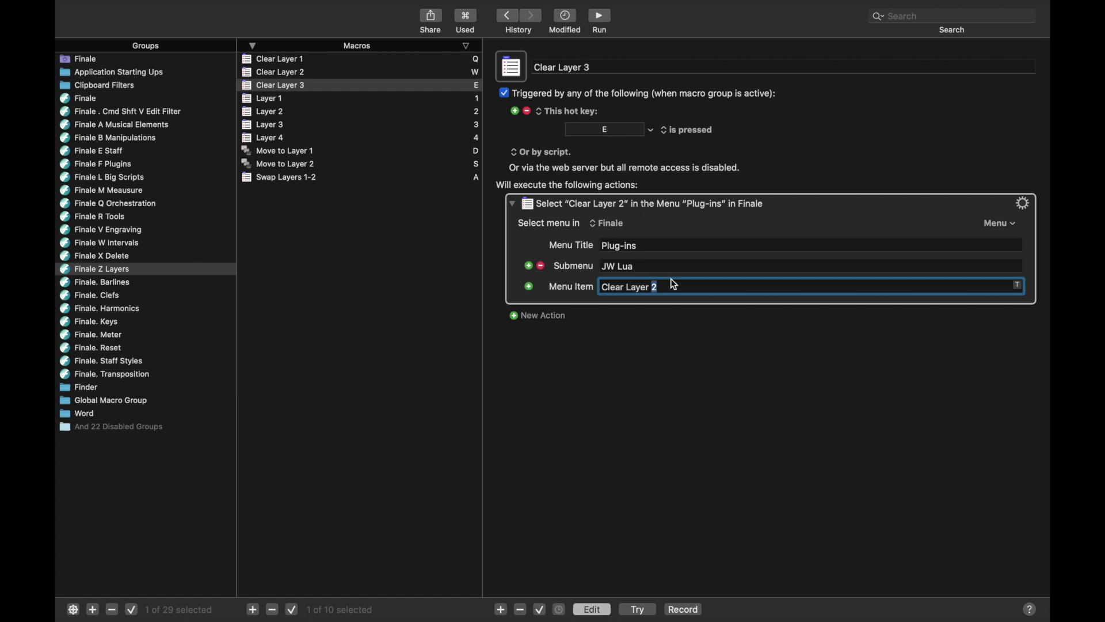
pyautogui.write('3')
# Duplicate it as 'Clear Layer 4' with hot key R, calling the Clear Layer 4 plug-in.
pyautogui.click(315, 84)
pyautogui.press('super+d')
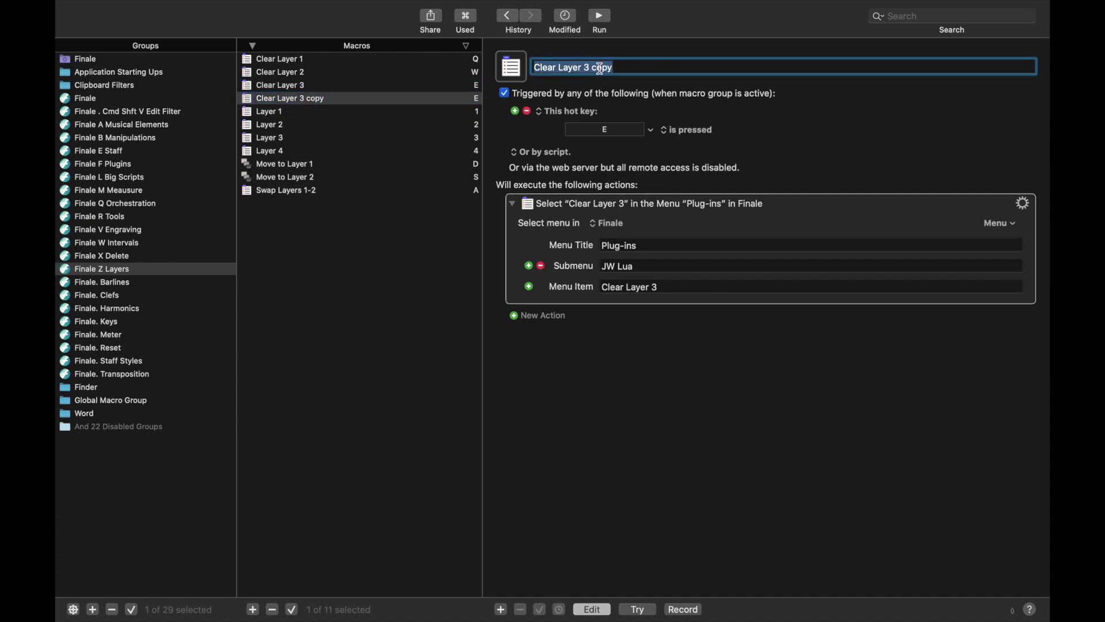
pyautogui.moveTo(621, 69); pyautogui.dragTo(585, 69)
pyautogui.write('4')
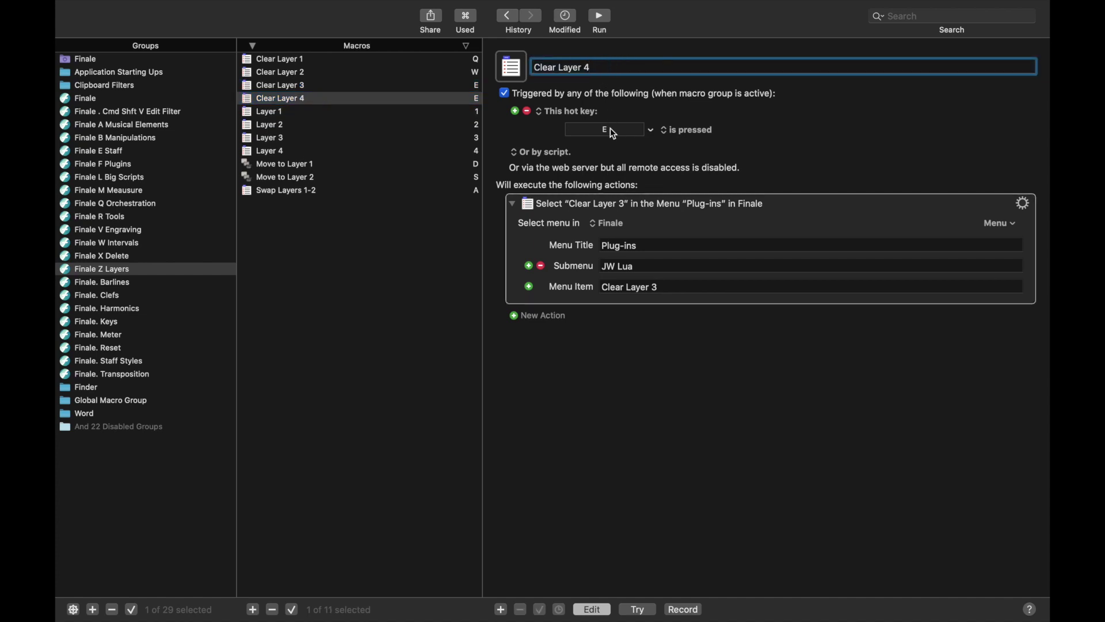
pyautogui.click(610, 128)
pyautogui.press('r')
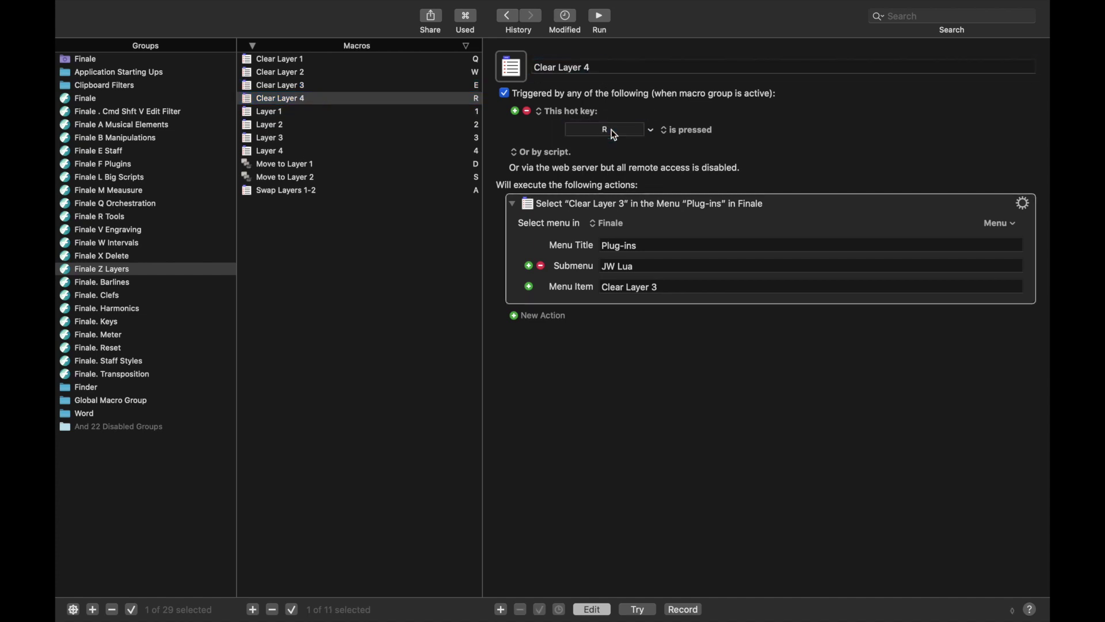
pyautogui.click(671, 287)
pyautogui.press('BackSpace')
pyautogui.write('4')
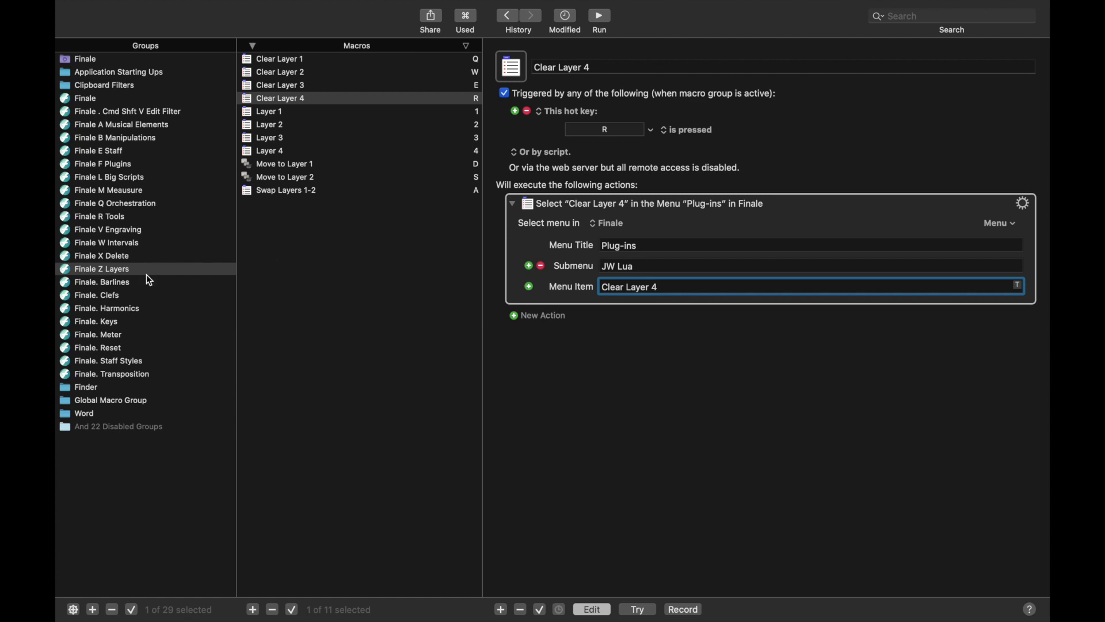
# Open the 4ths macro in Finale. Harmonics and clear out its simulated keystroke actions.
pyautogui.click(138, 317)
pyautogui.click(293, 61)
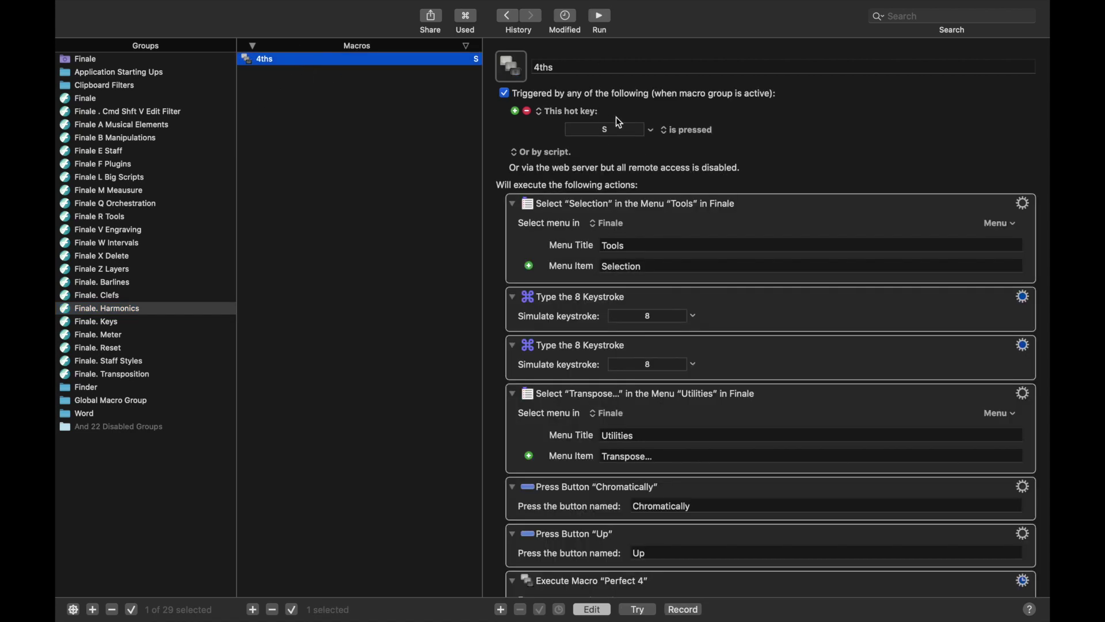
pyautogui.click(757, 299)
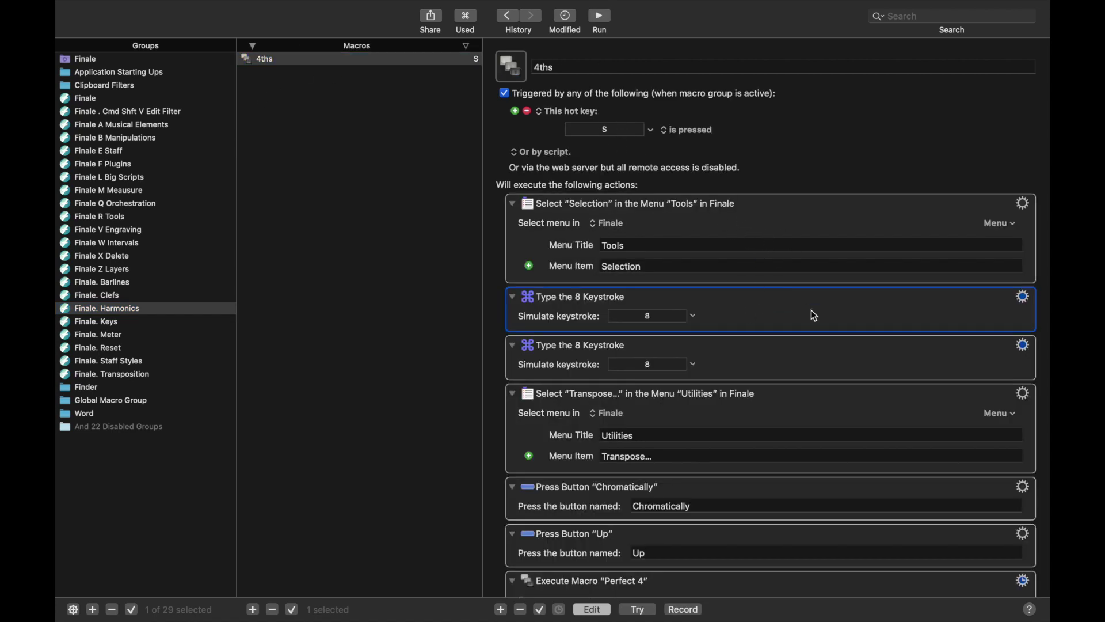
pyautogui.scroll(-10, 815, 316)
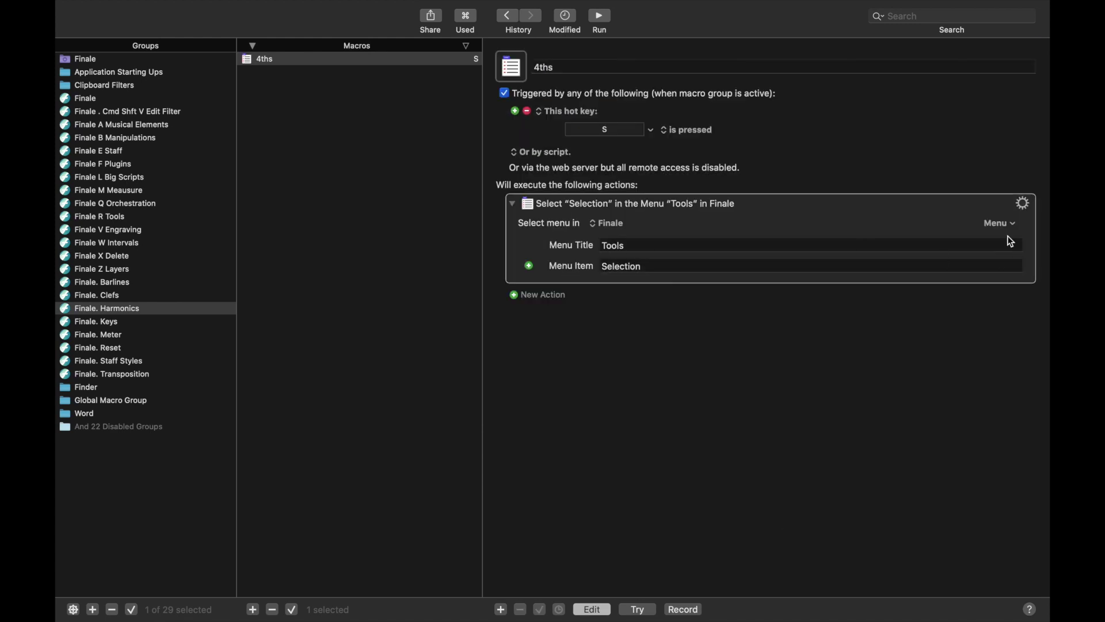
# Make the remaining action select the JW Lua plug-in String Harmonics 4th - Sounding Pitch.
pyautogui.click(1001, 226)
pyautogui.moveTo(966, 262)
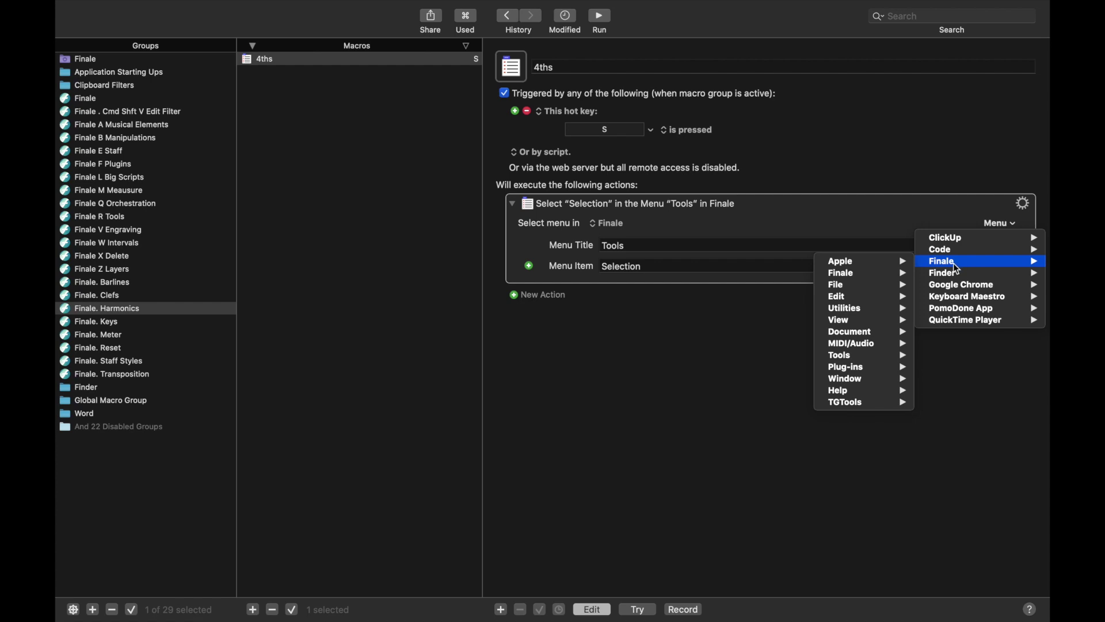
pyautogui.moveTo(861, 358)
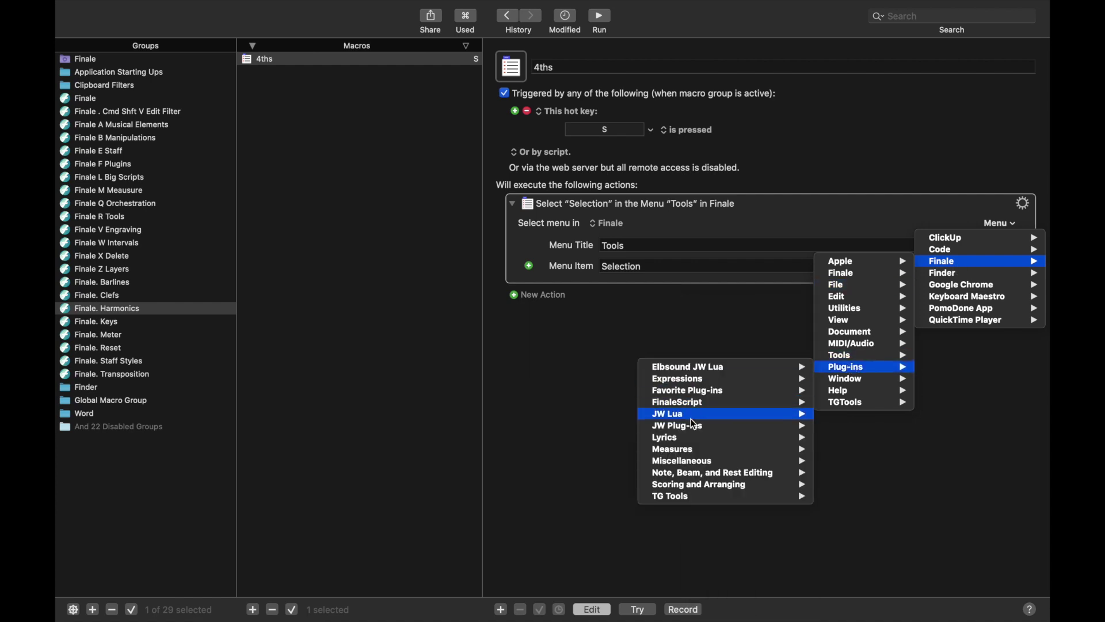
pyautogui.moveTo(690, 419)
pyautogui.scroll(-10, 541, 405)
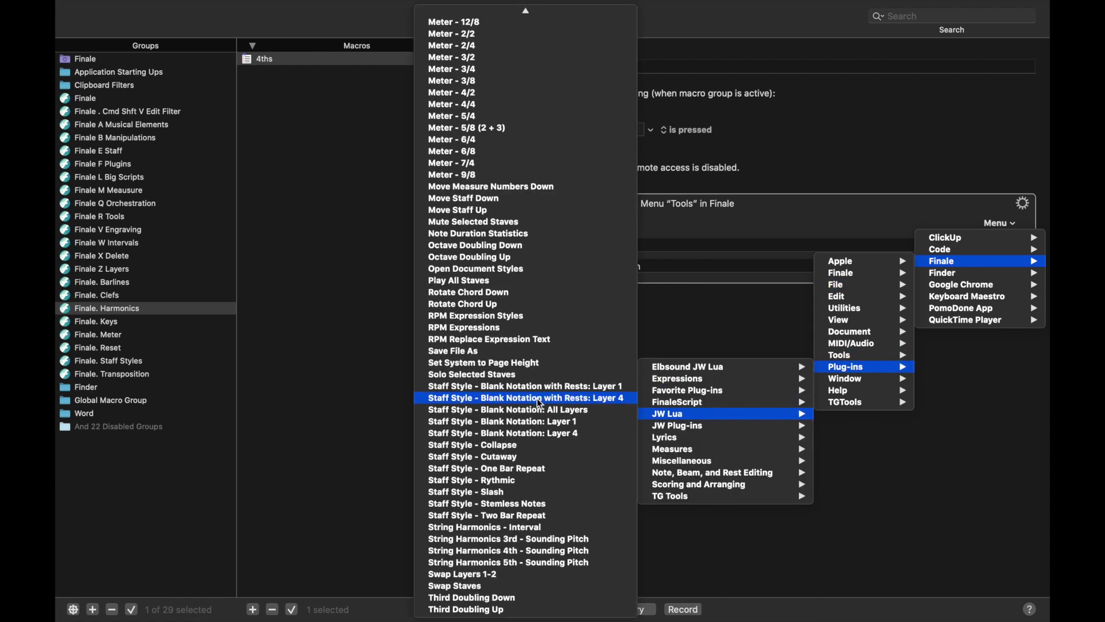
pyautogui.click(535, 551)
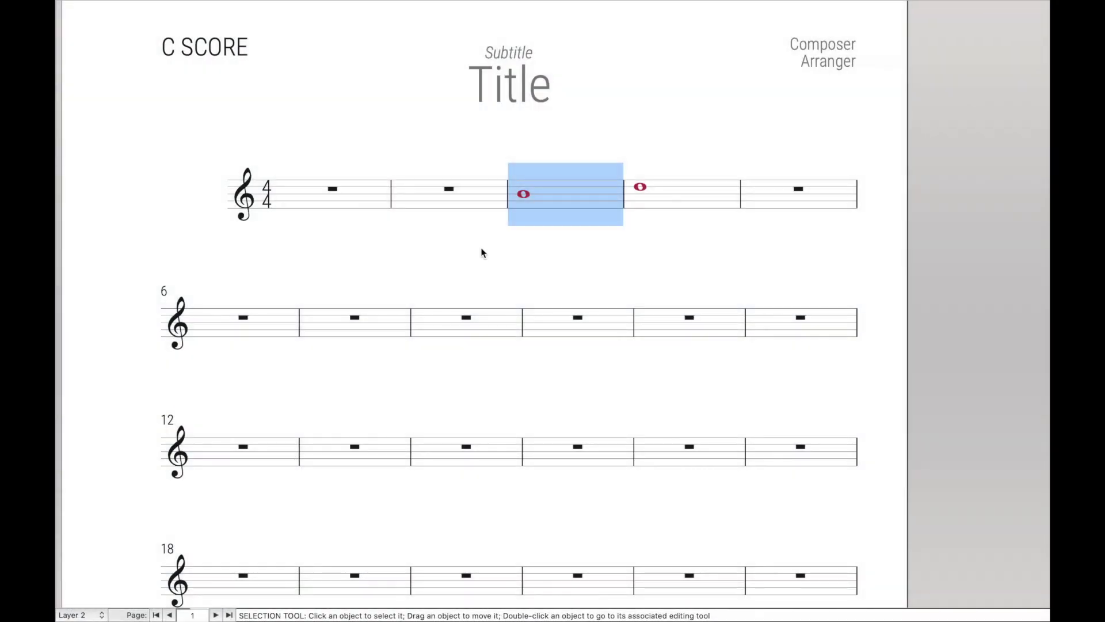
# Enter a high Layer 1 whole note above the staff in measure 2.
pyautogui.hotkey('ctrl', 'alt', 'h')
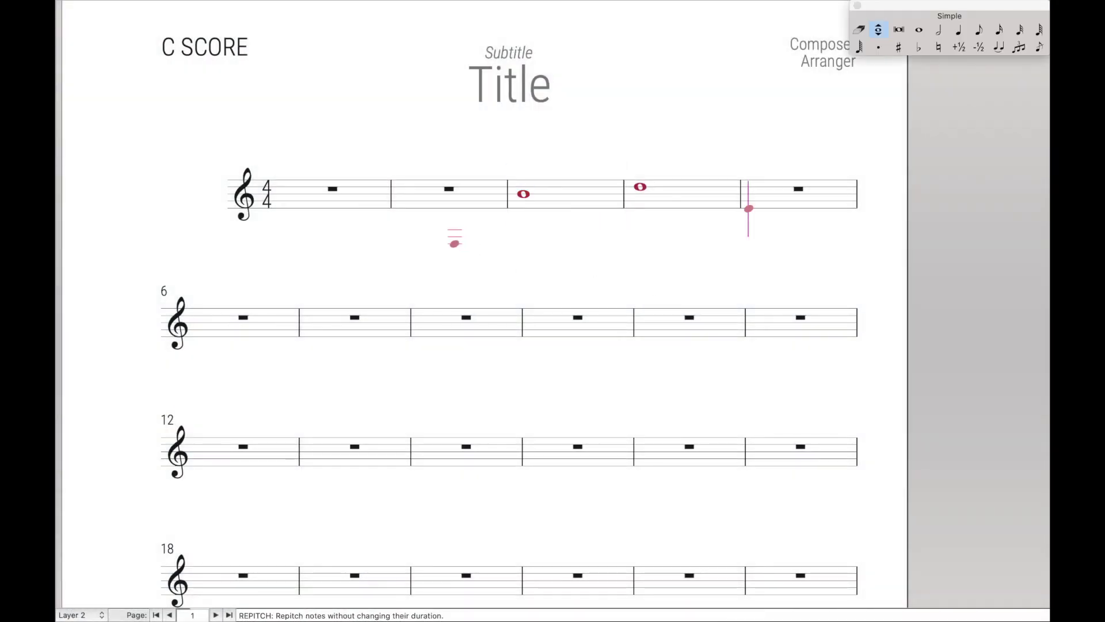
pyautogui.hotkey('ctrl', 'alt', 'shift', '1')
pyautogui.hotkey('ctrl', 'alt', '7')
pyautogui.scroll(-1, 422, 155)
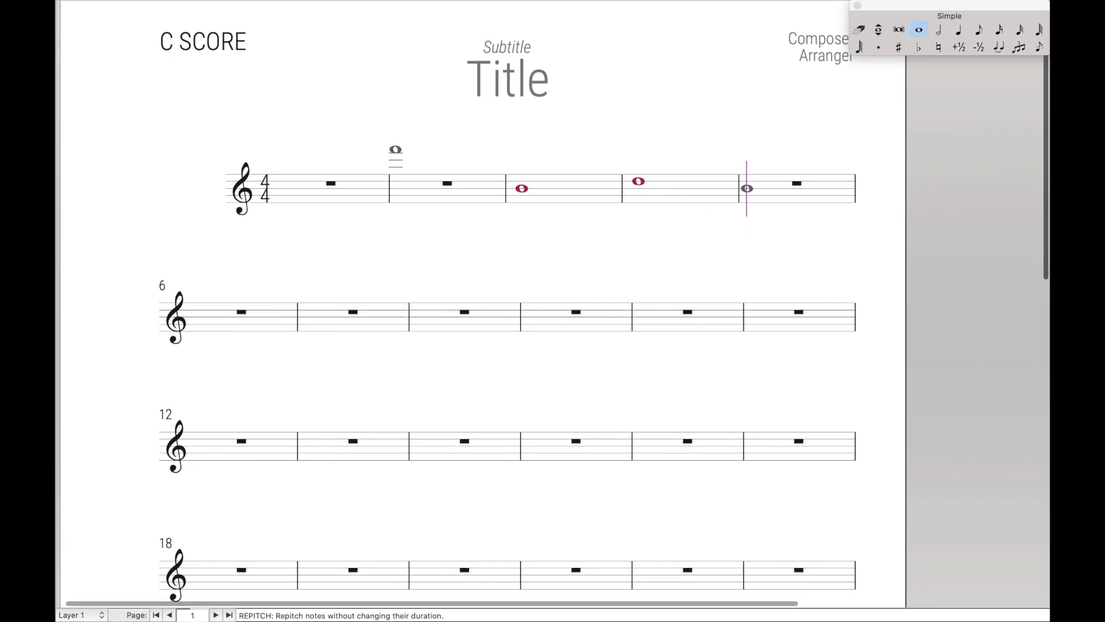
pyautogui.click(407, 146)
pyautogui.press('Escape')
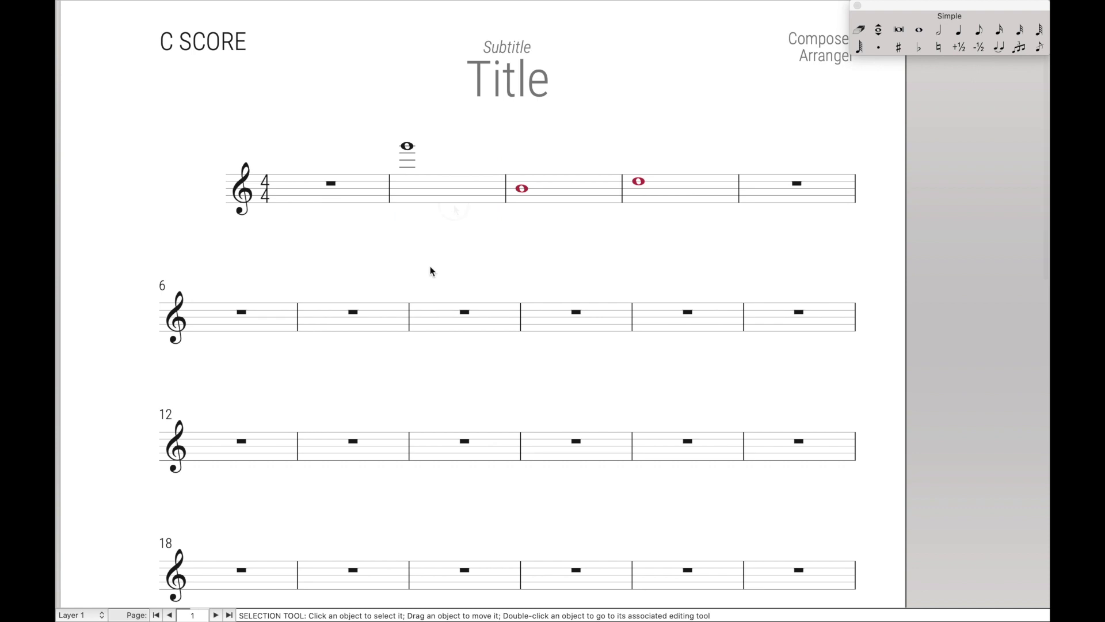
# Select measure 2, try the 4ths macro, then undo the macro's plug-in edit and deleted actions.
pyautogui.click(451, 196)
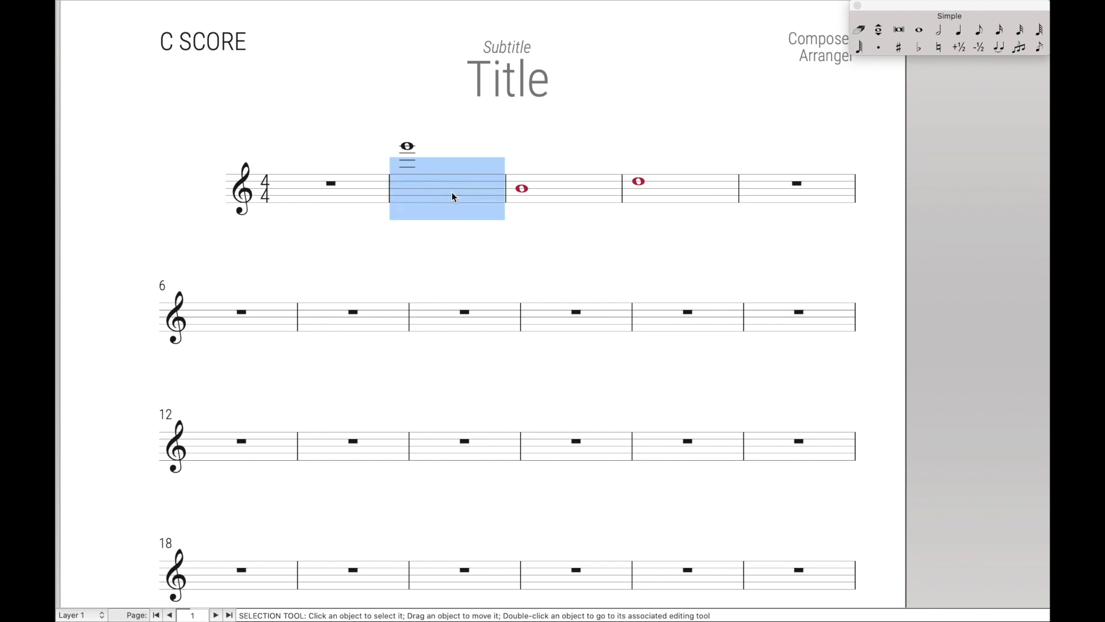
pyautogui.hotkey('ctrl', 'alt', 'h')
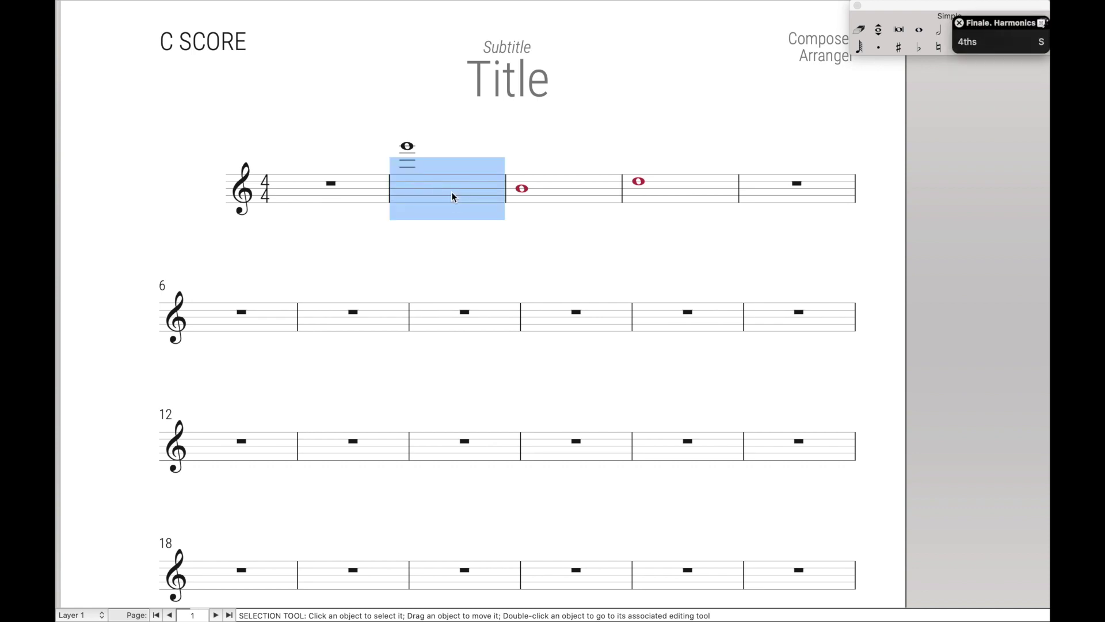
pyautogui.press('Return')
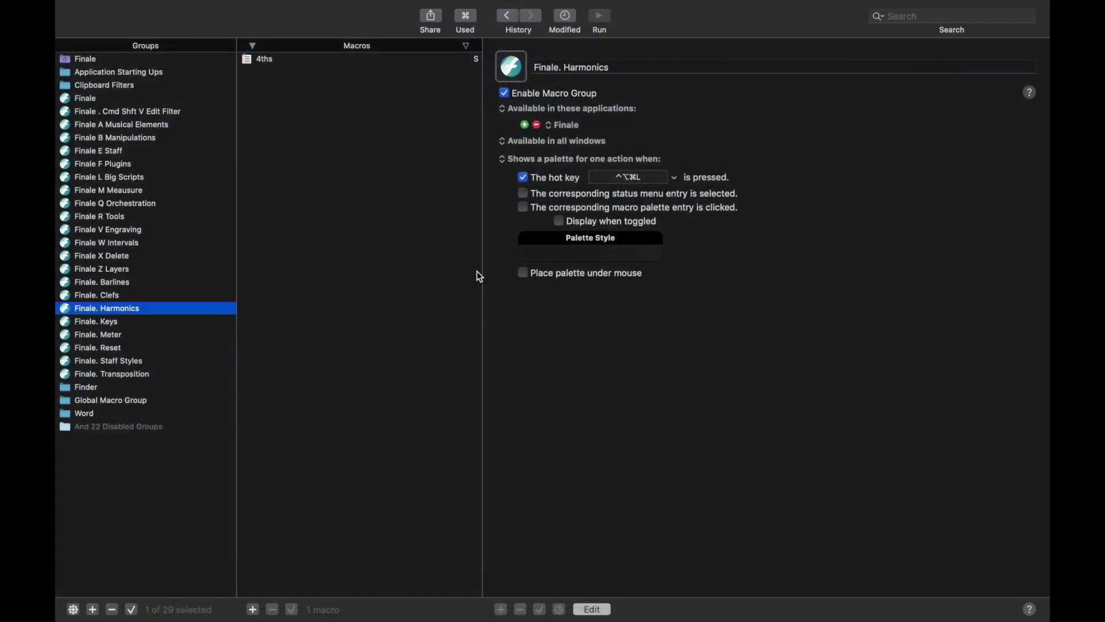
pyautogui.click(325, 60)
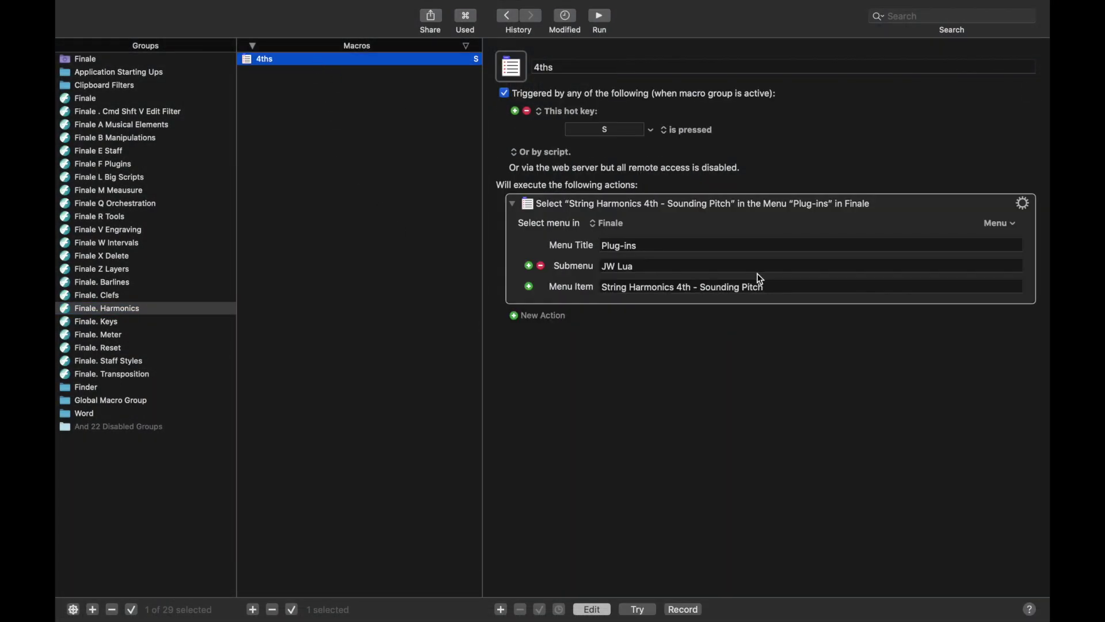
pyautogui.press('super+z')
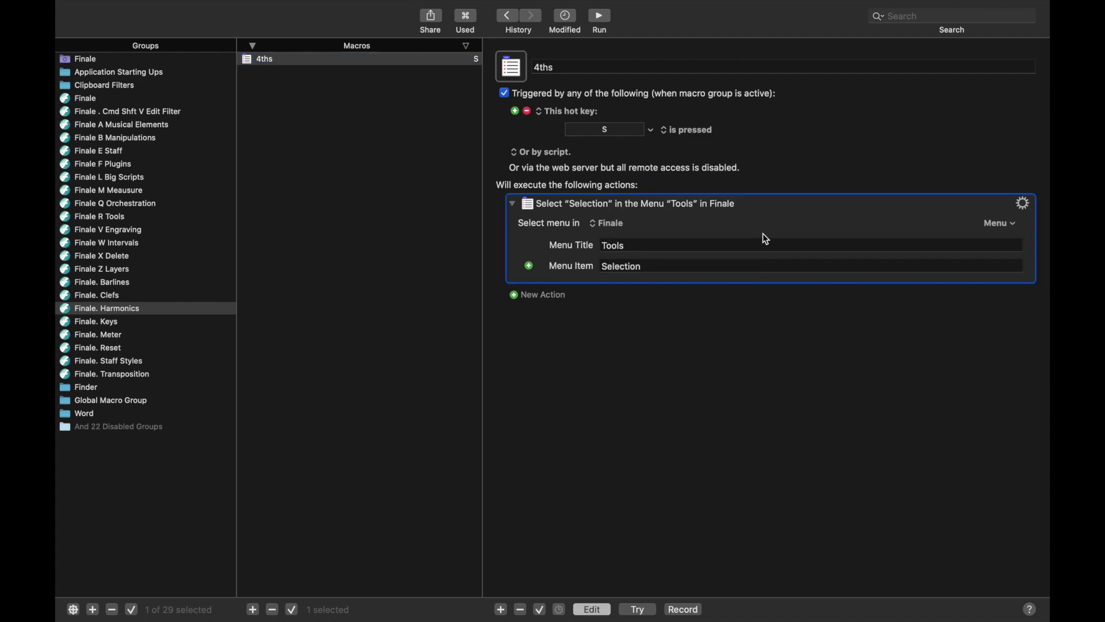
pyautogui.press('super+z')
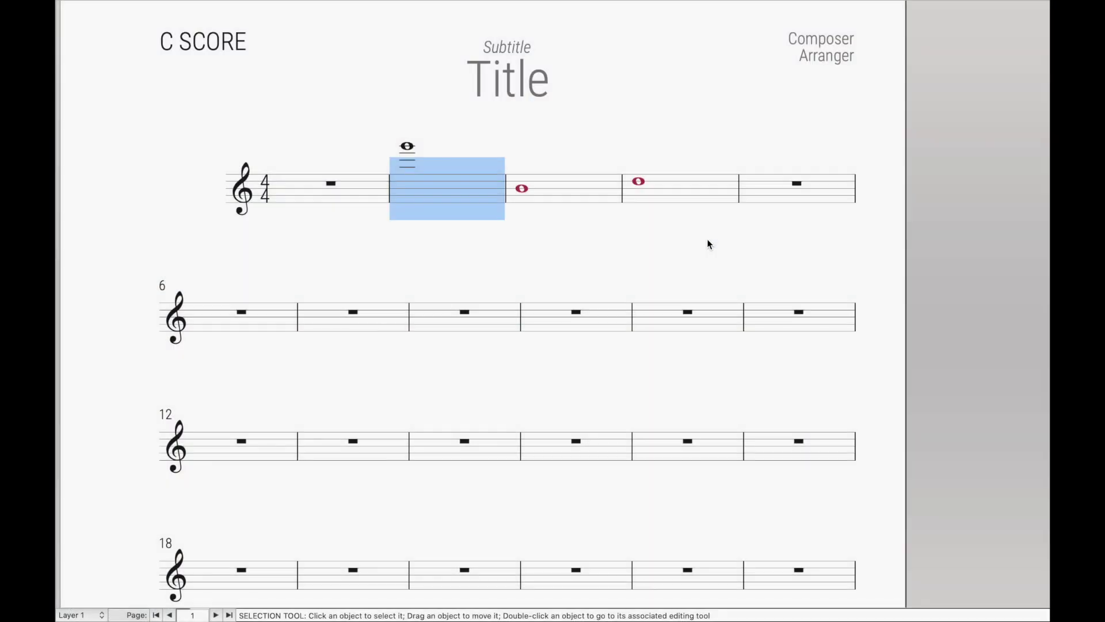
# Run the 4ths macro on measure 2, adding a diamond-notehead harmonic a fourth above.
pyautogui.hotkey('ctrl', 't')
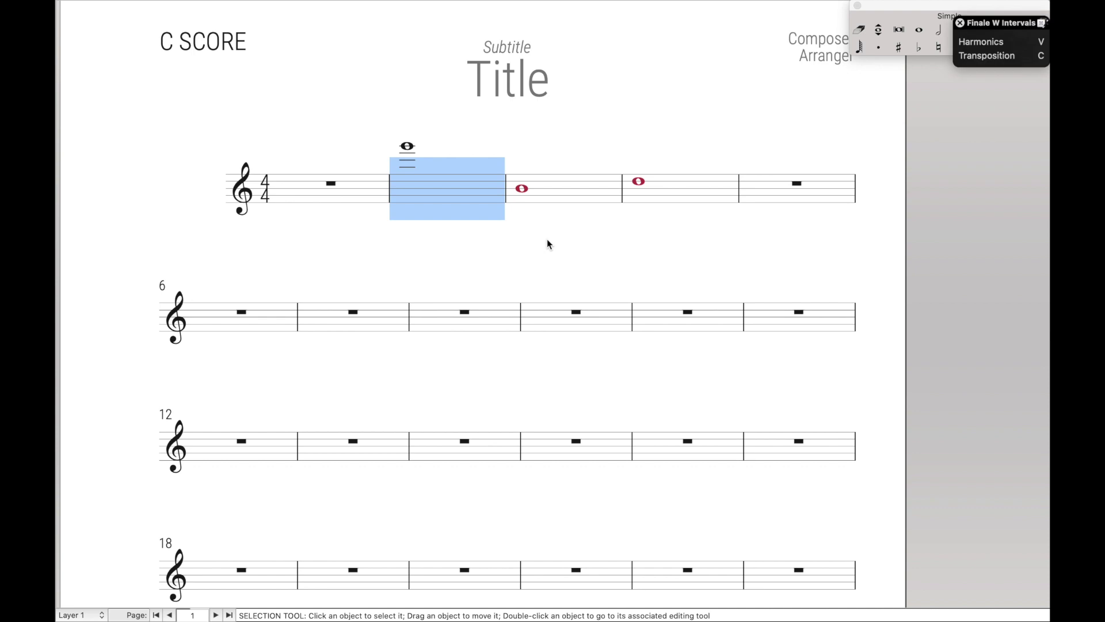
pyautogui.press('t')
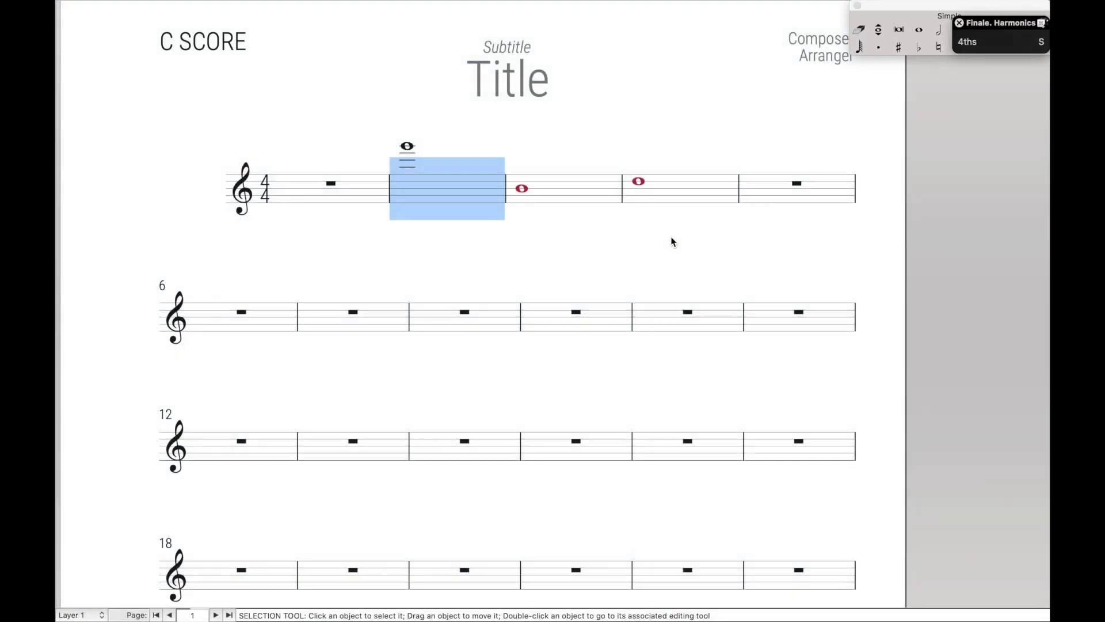
pyautogui.press('s')
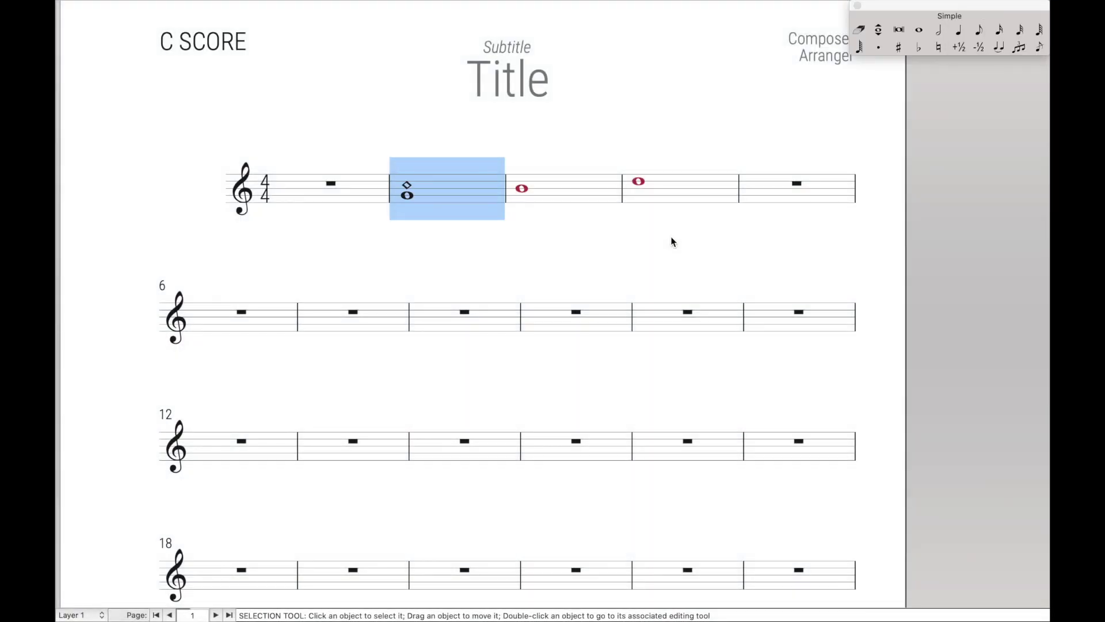